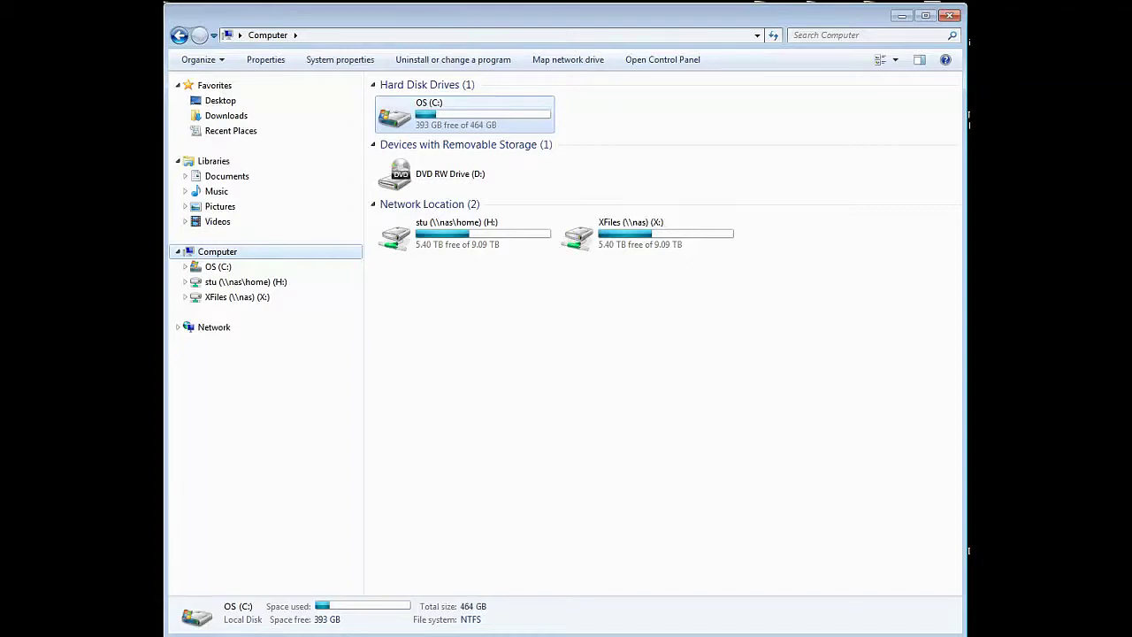
- Copy all seven Roland library files from Program Files (x86)\Roland VersaWorks\Swatch\Illustrator
click(187, 265)
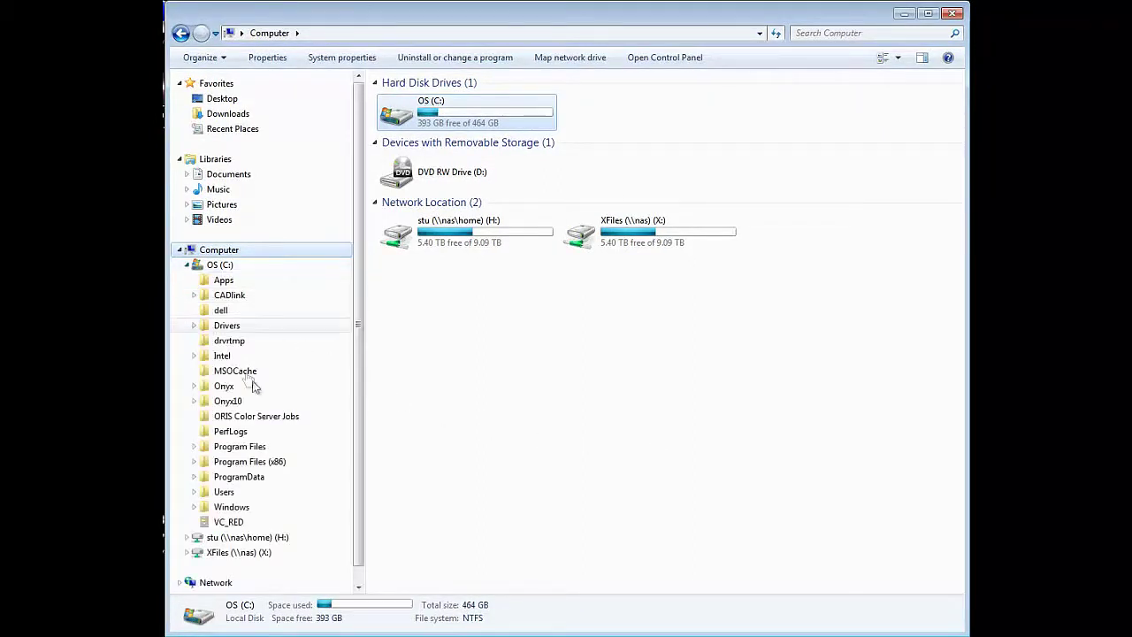
click(194, 461)
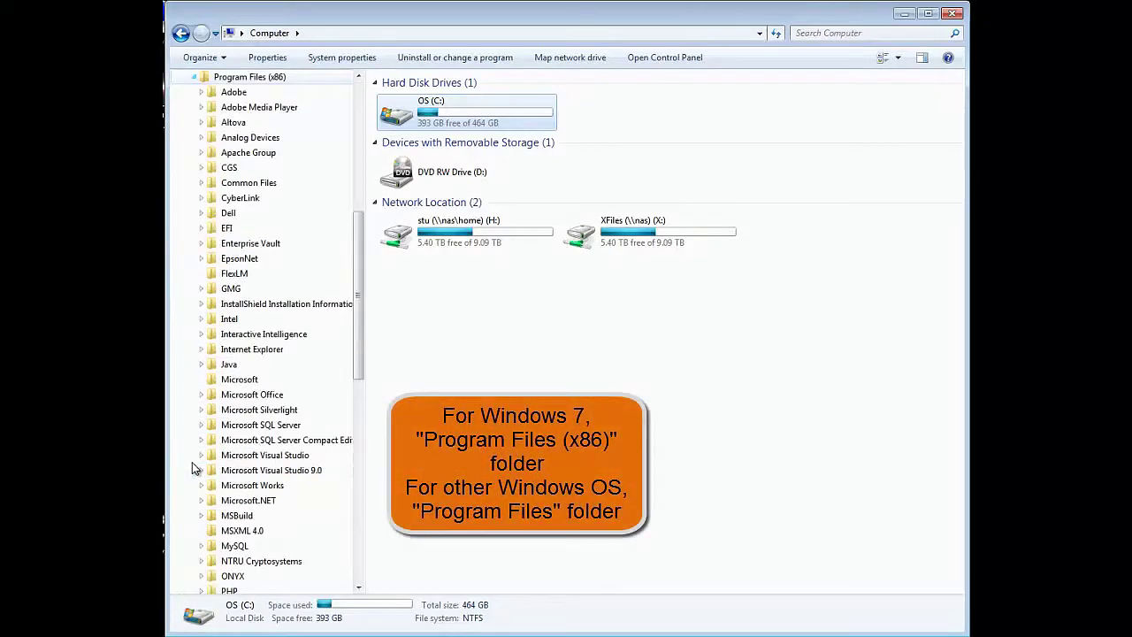
drag(358, 374, 358, 440)
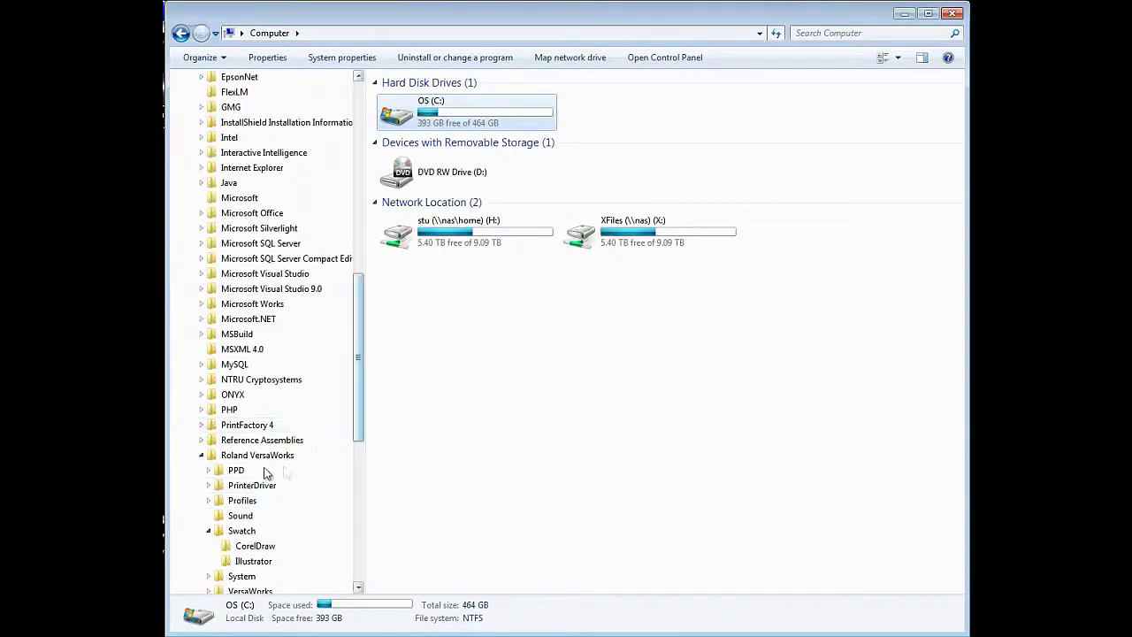
click(225, 456)
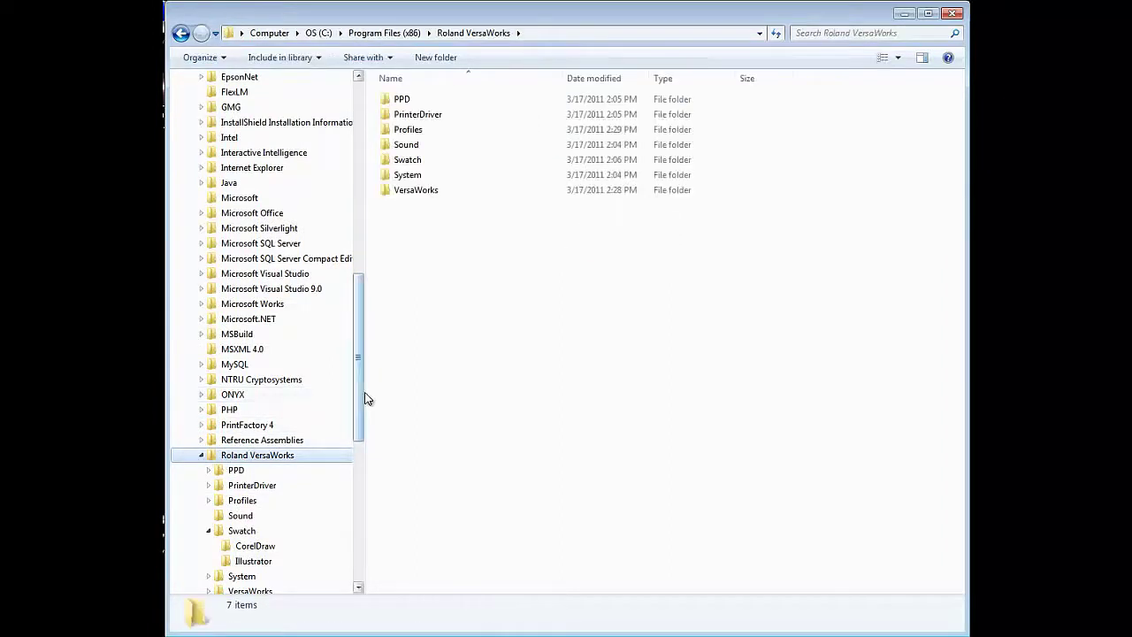
drag(355, 392, 352, 417)
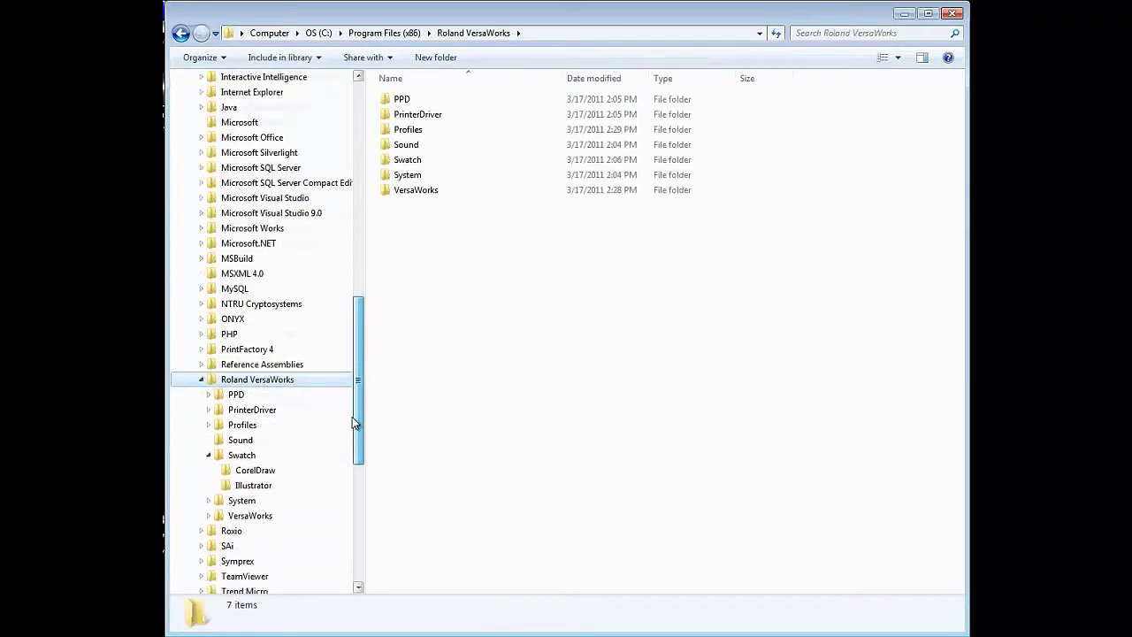
click(245, 459)
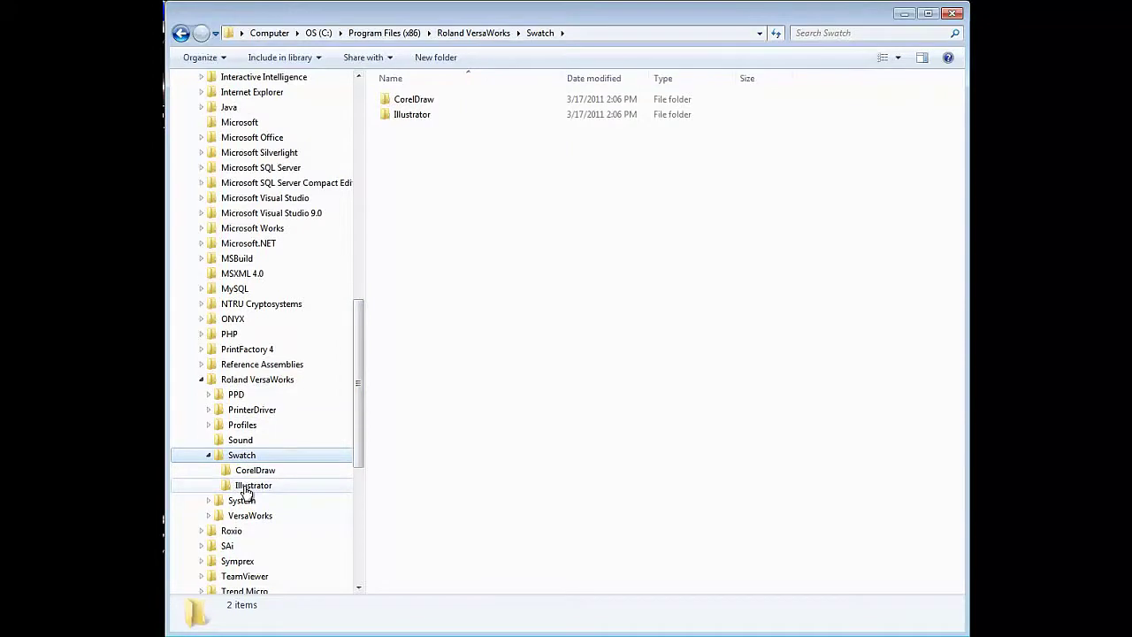
click(250, 486)
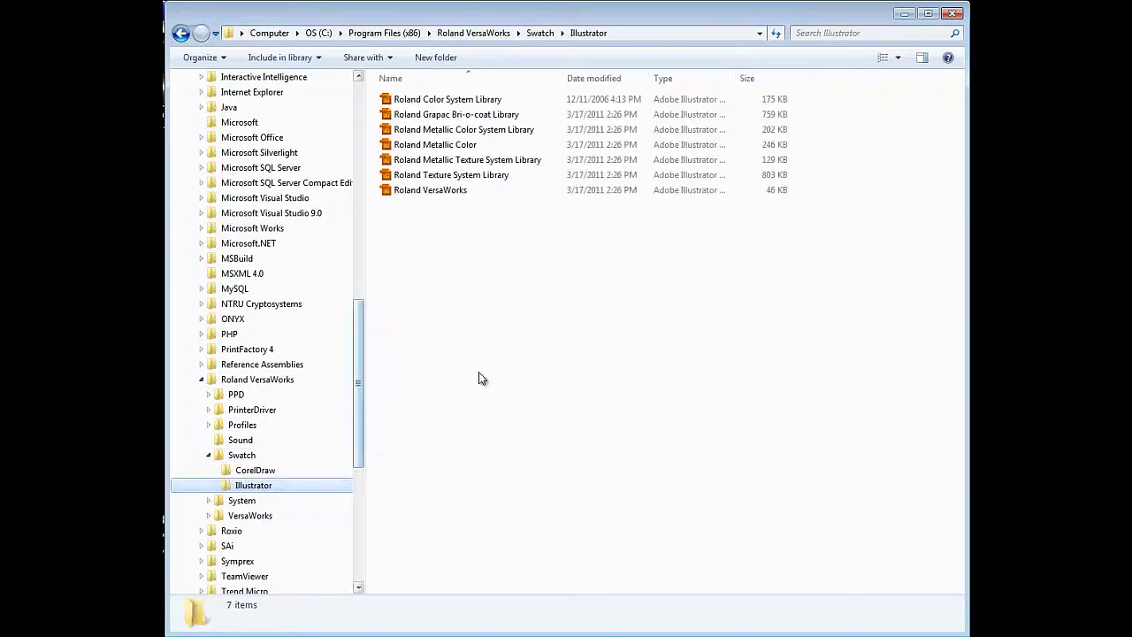
mouse_move(538, 212)
mouse_down()
mouse_move(400, 126)
mouse_move(370, 87)
mouse_up()
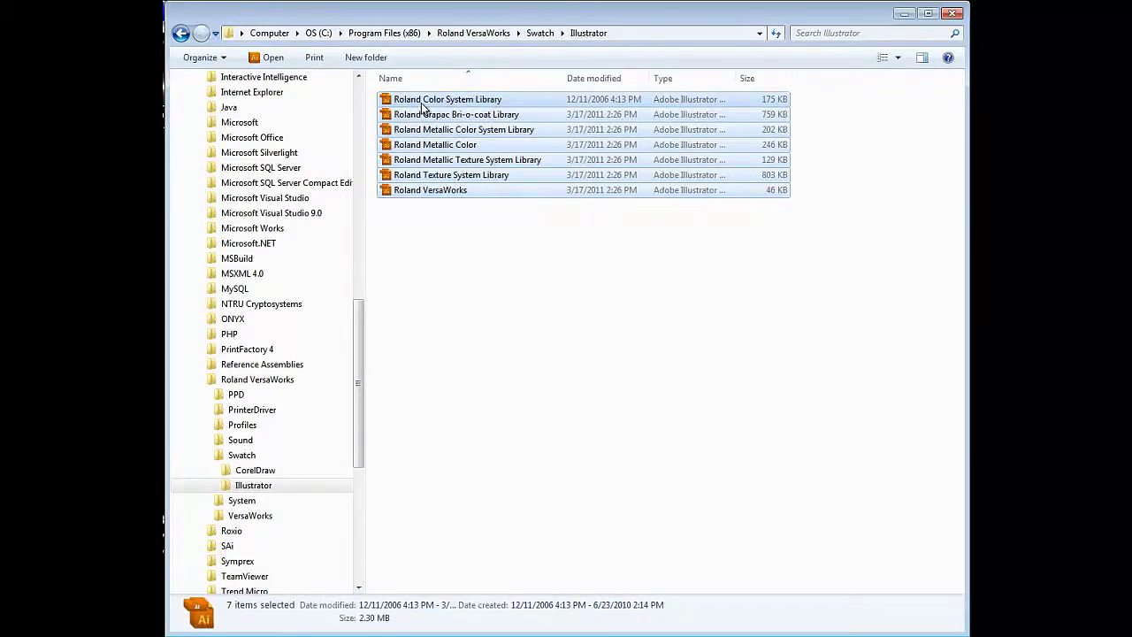
right_click(423, 106)
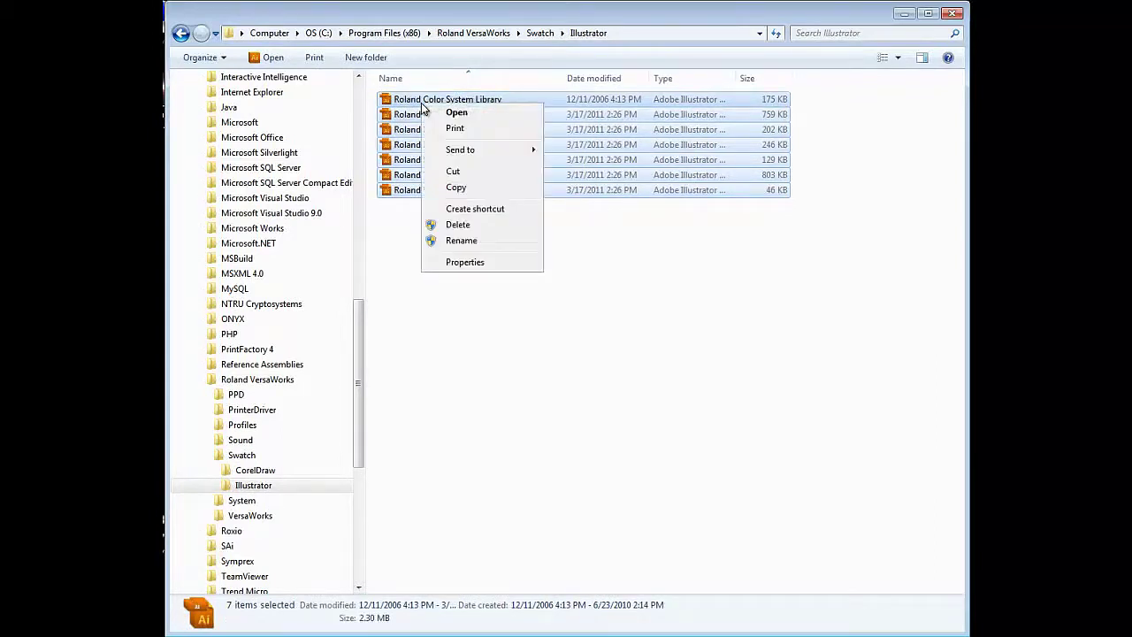
click(470, 188)
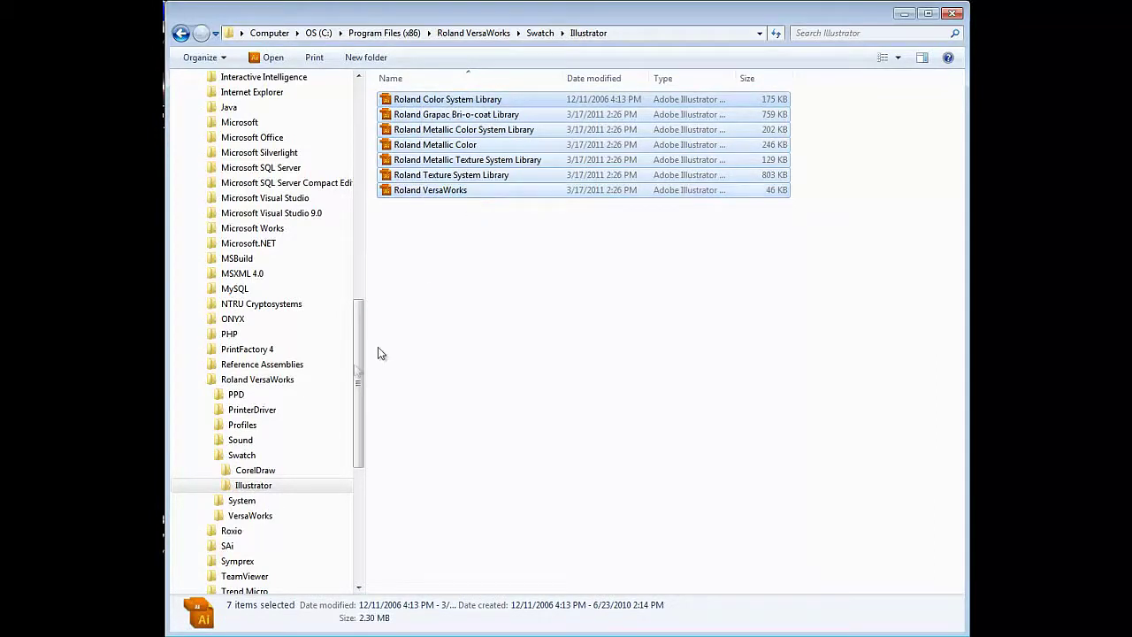
- Paste the Roland libraries into Adobe Illustrator CS5\Presets\en_US\Swatches
drag(356, 371, 361, 232)
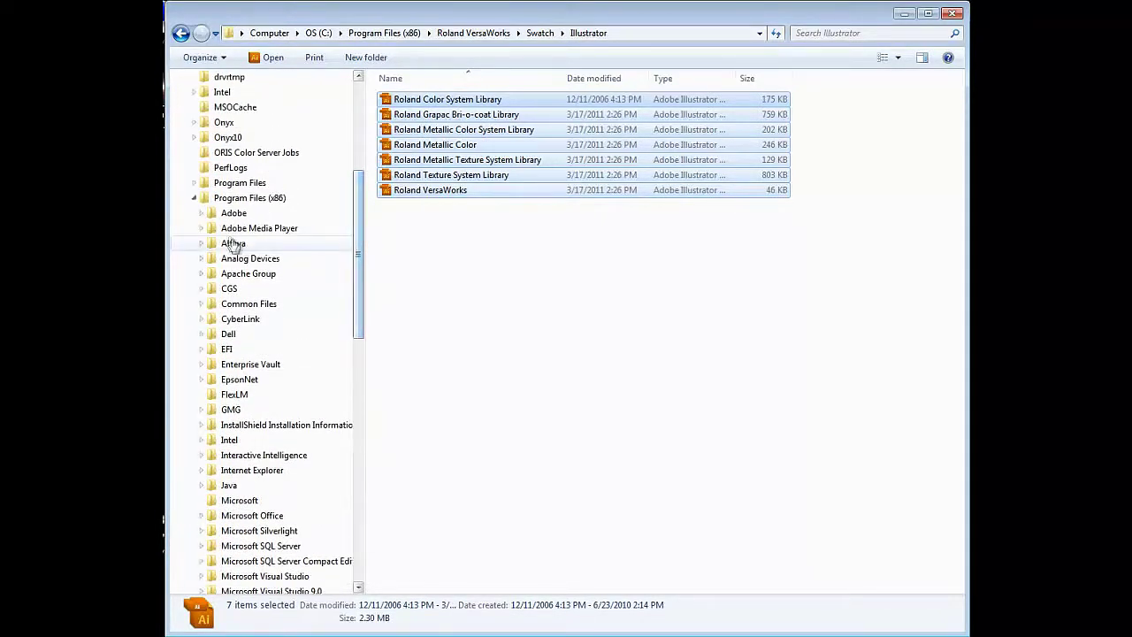
click(202, 213)
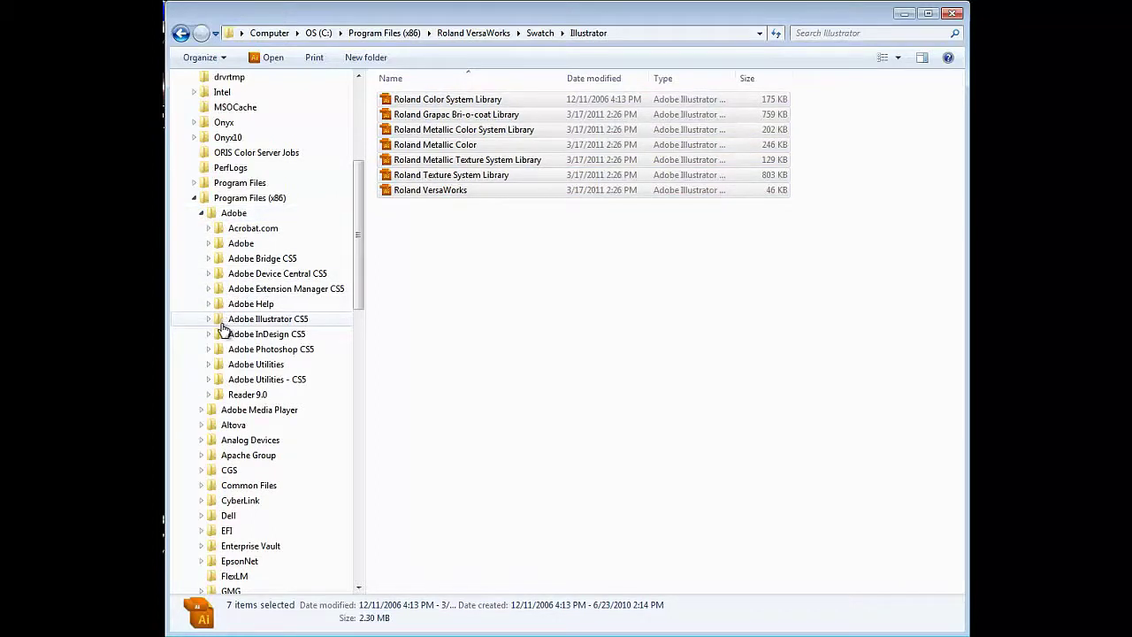
click(209, 319)
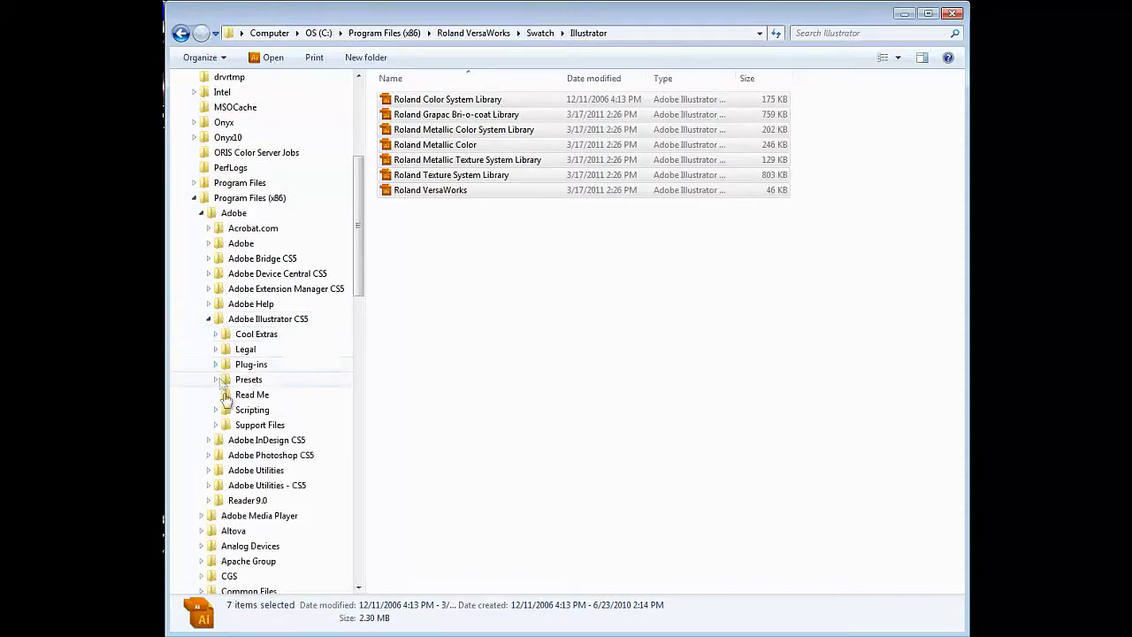
click(216, 381)
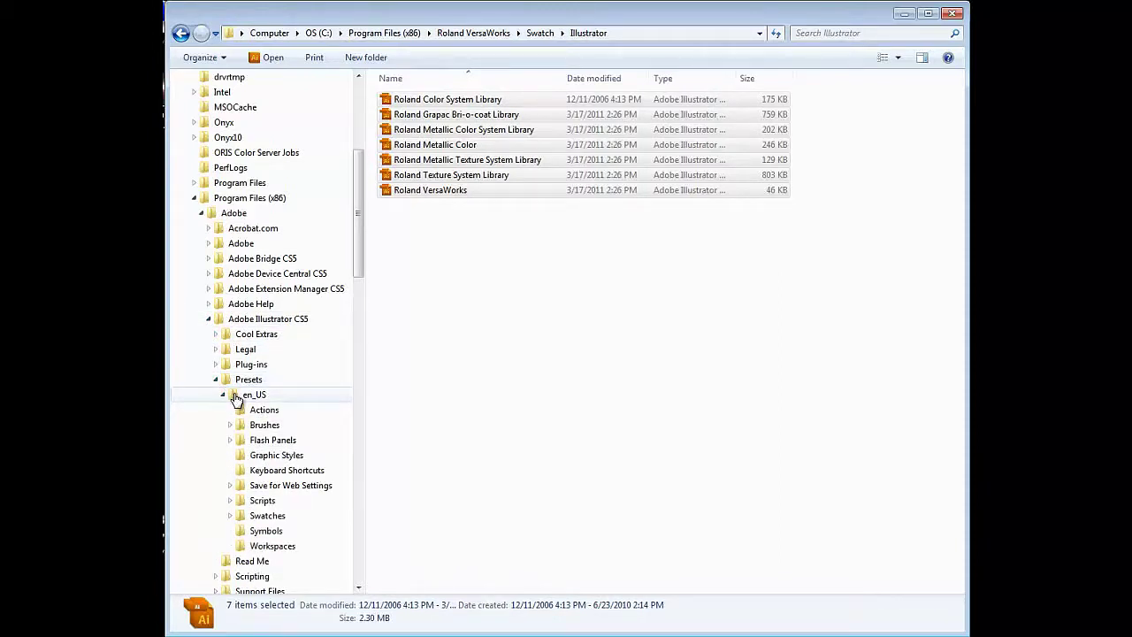
click(236, 399)
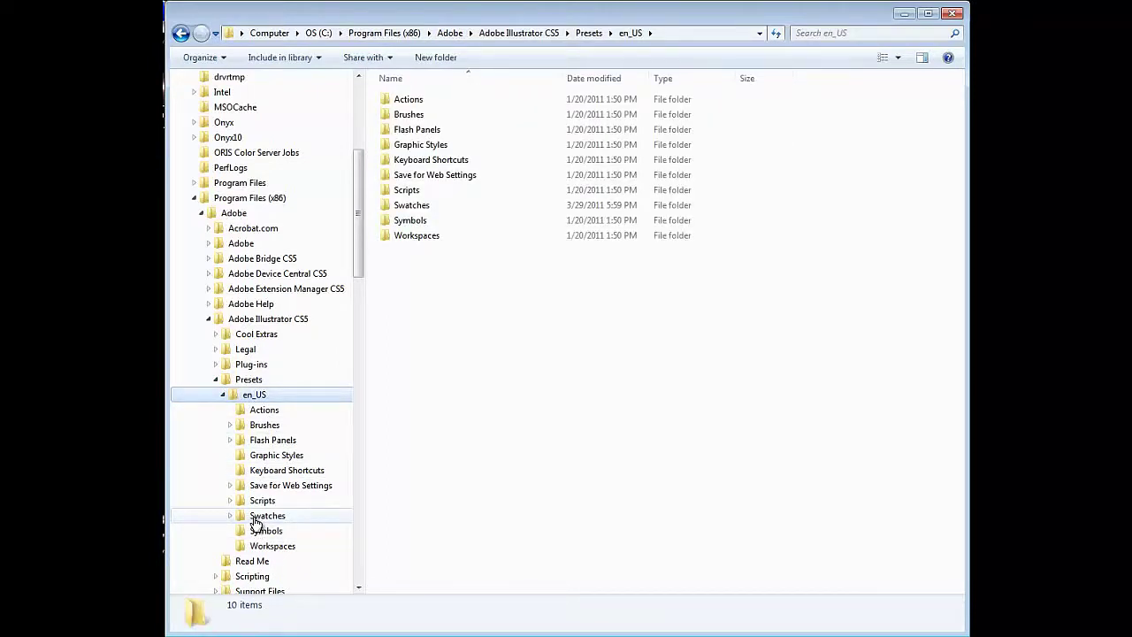
click(256, 517)
right_click(480, 409)
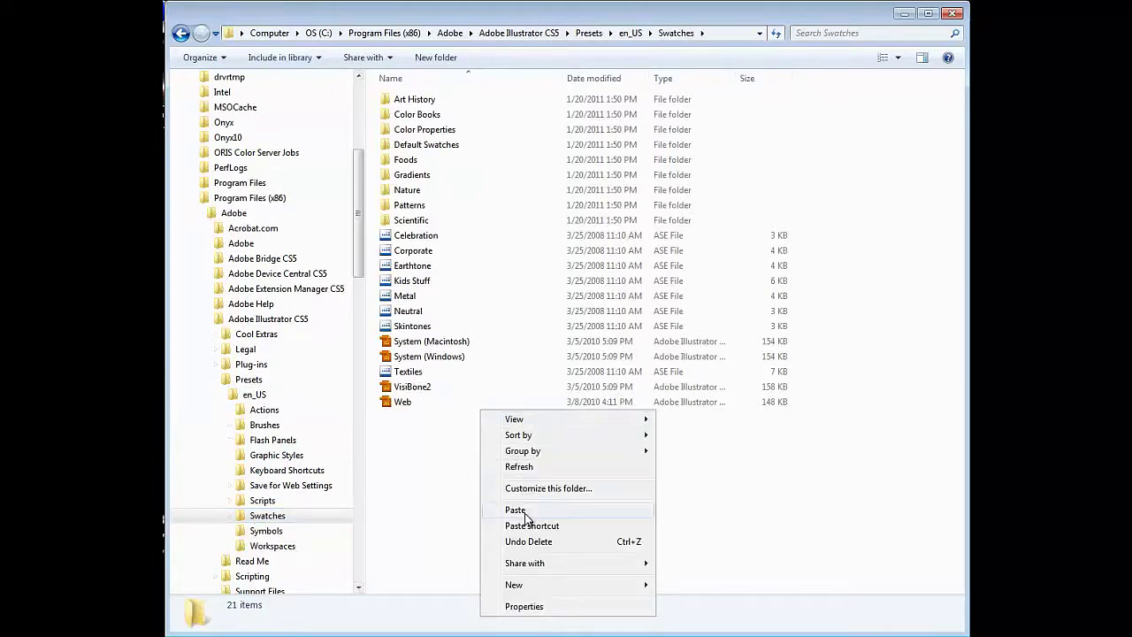
click(516, 511)
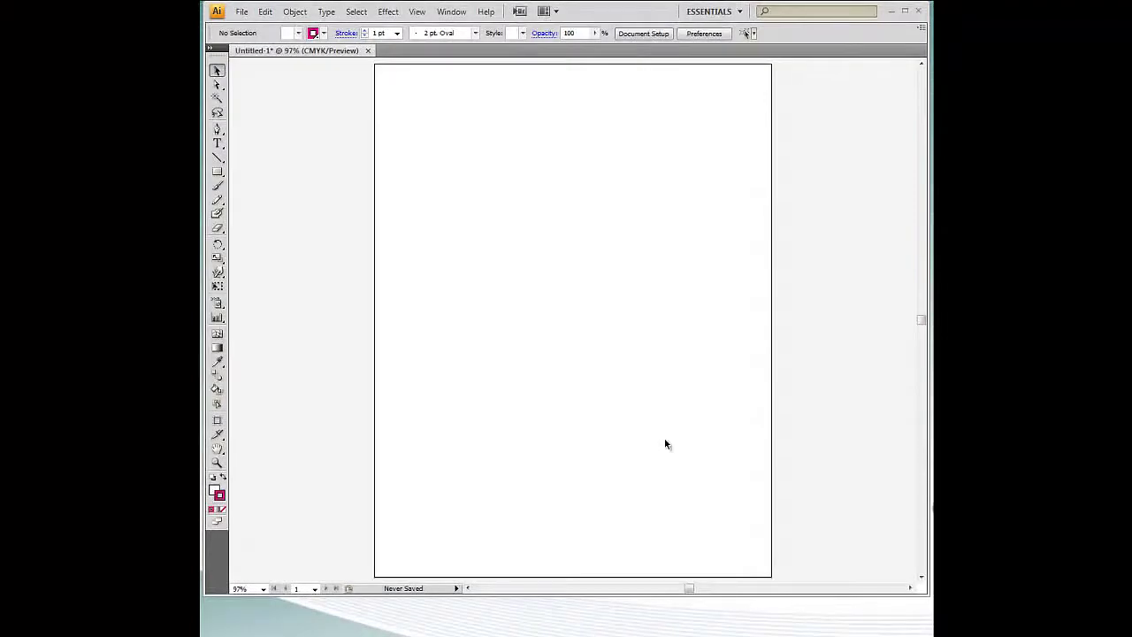
- Open the Roland VersaWorks library from Window > Swatch Libraries to show its CutContour swatches
click(452, 11)
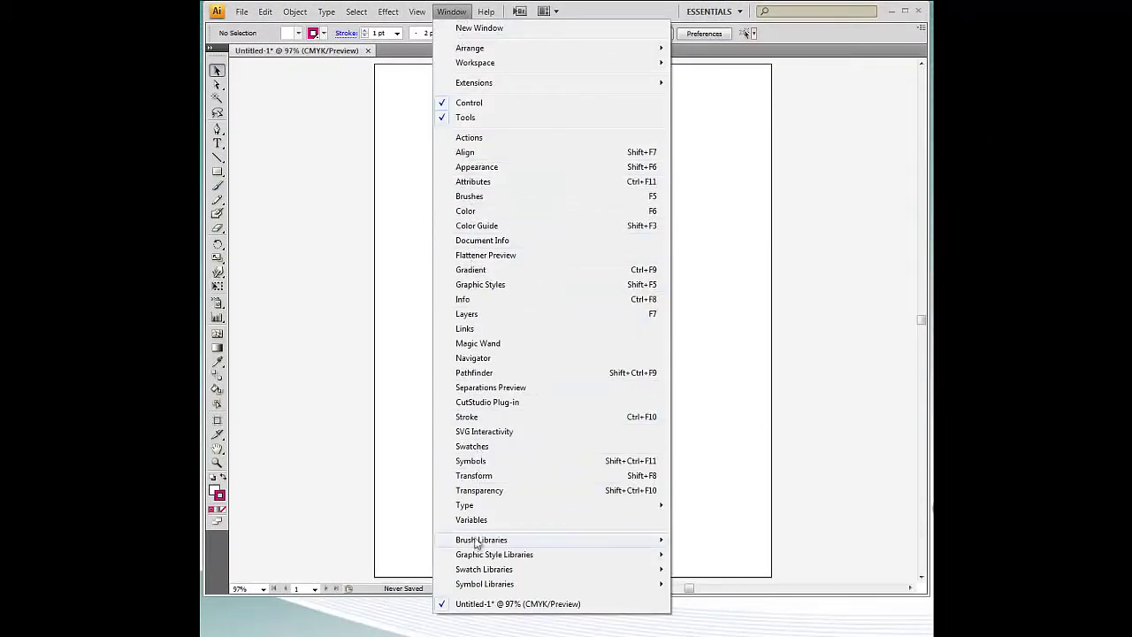
mouse_move(483, 569)
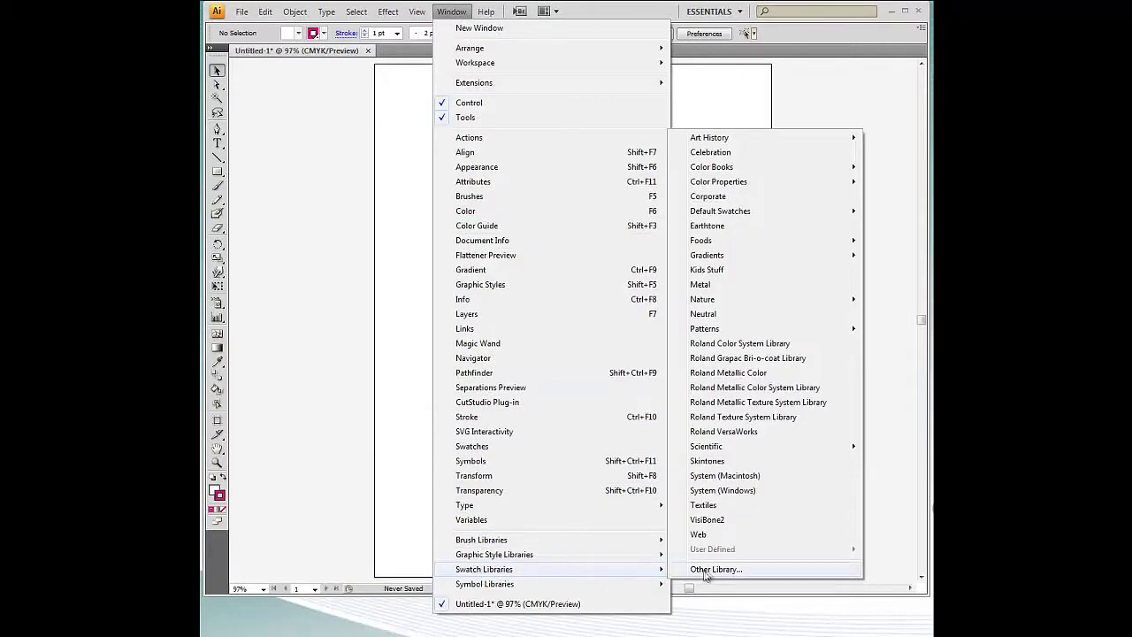
click(718, 431)
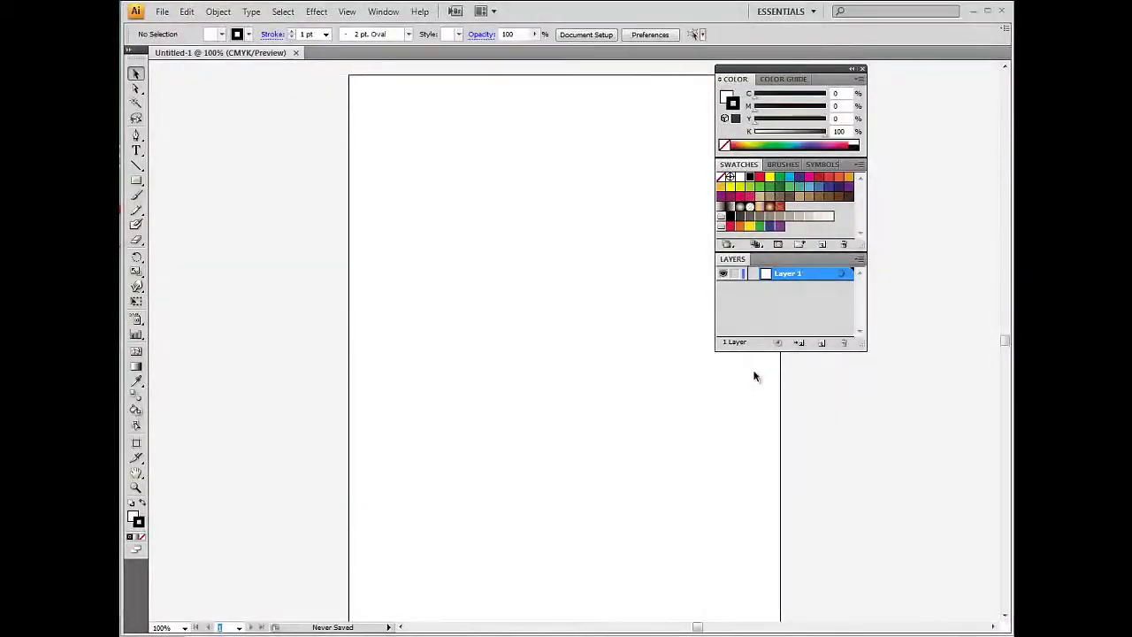
- Create a spot-colour swatch 'CutContour' at C=55 M=23 Y=29 K=15
click(859, 165)
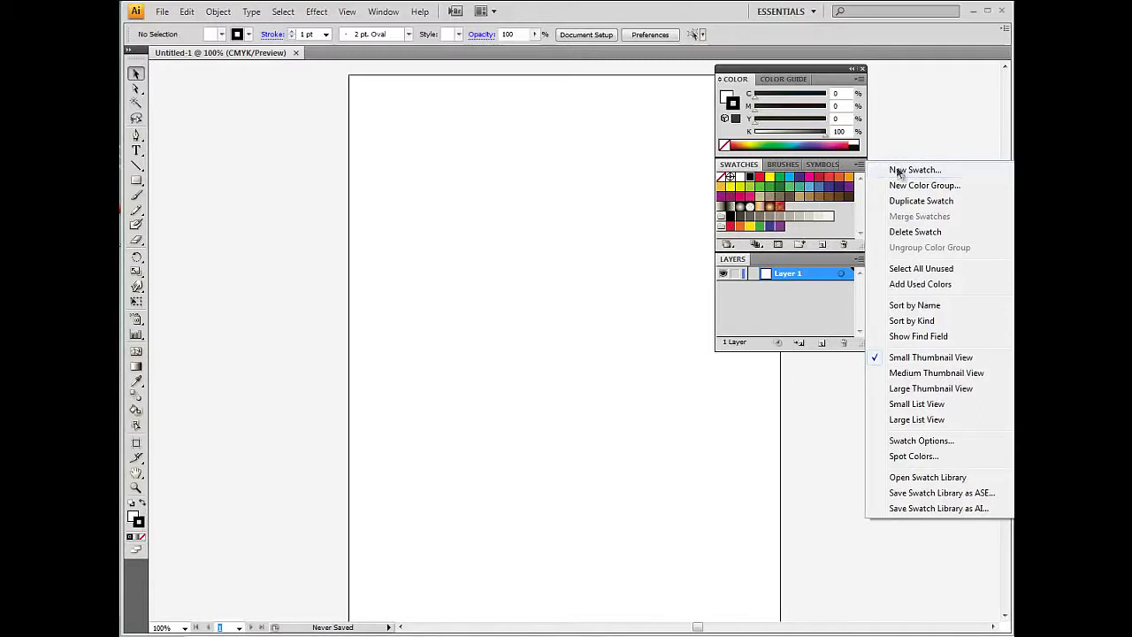
click(896, 172)
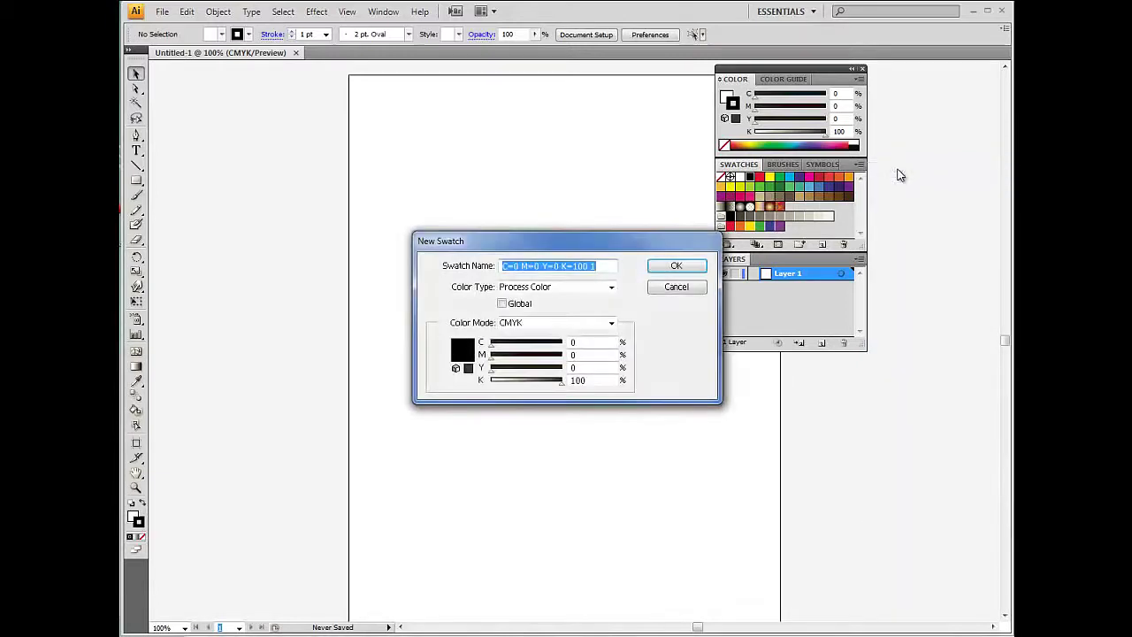
click(609, 288)
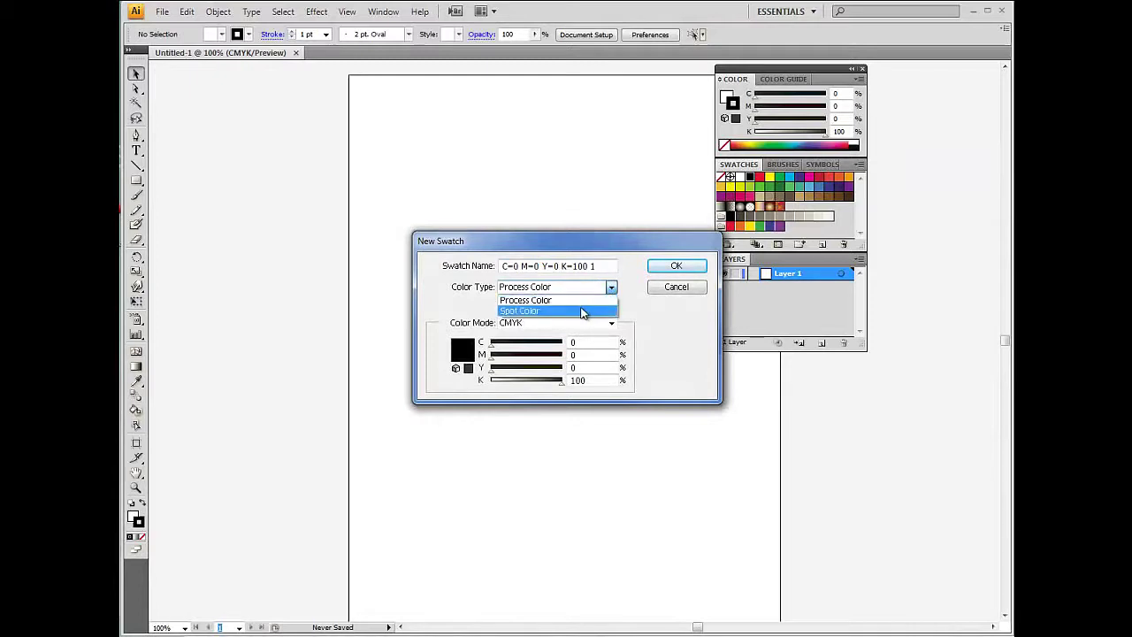
click(582, 310)
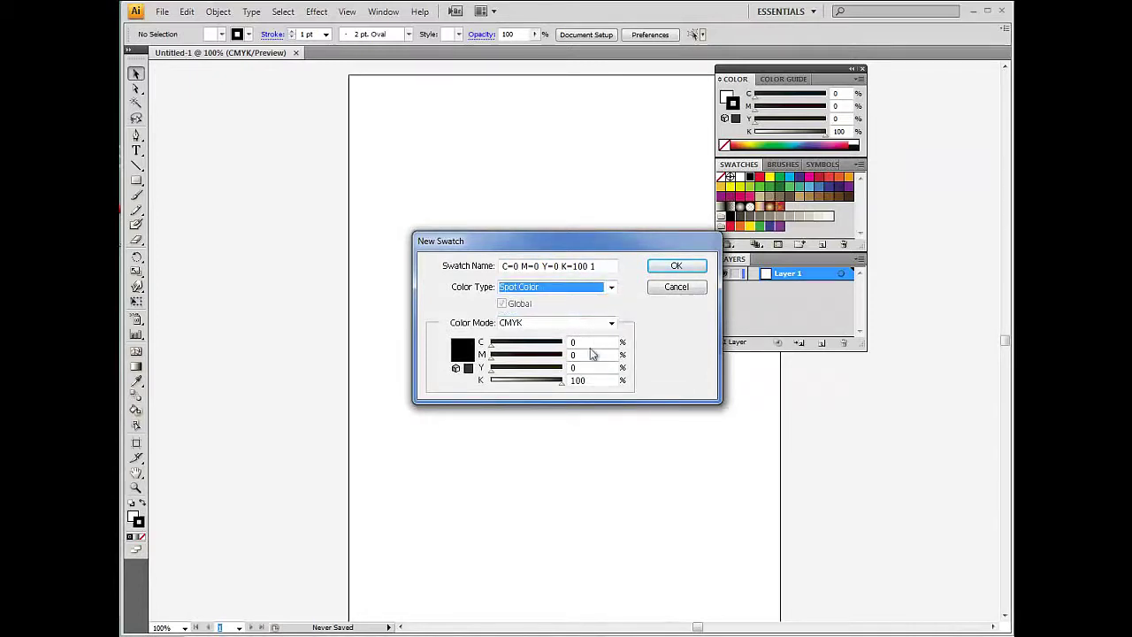
mouse_move(561, 383)
mouse_down()
mouse_move(504, 372)
mouse_move(513, 372)
mouse_move(500, 357)
mouse_move(529, 345)
mouse_up()
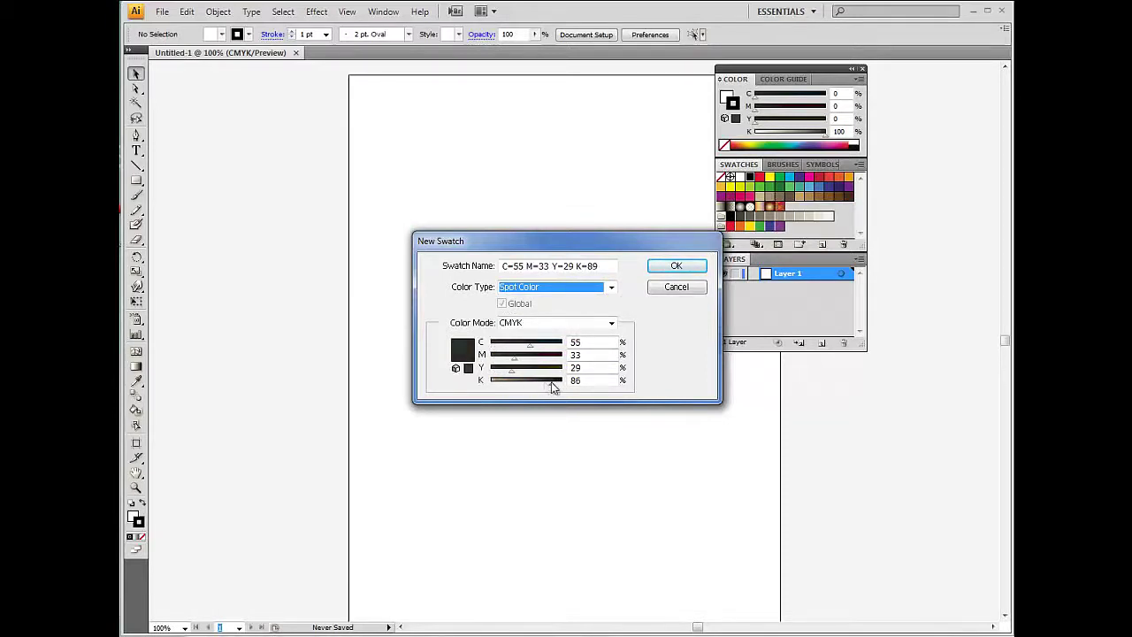
drag(555, 383, 502, 383)
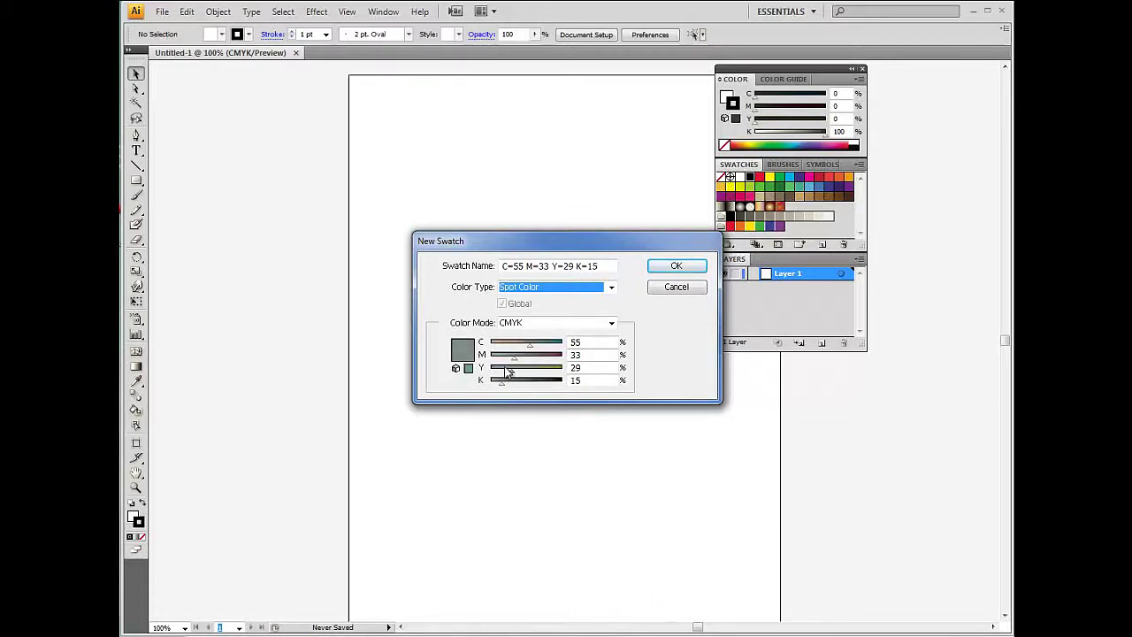
drag(514, 358, 507, 359)
drag(599, 265, 499, 265)
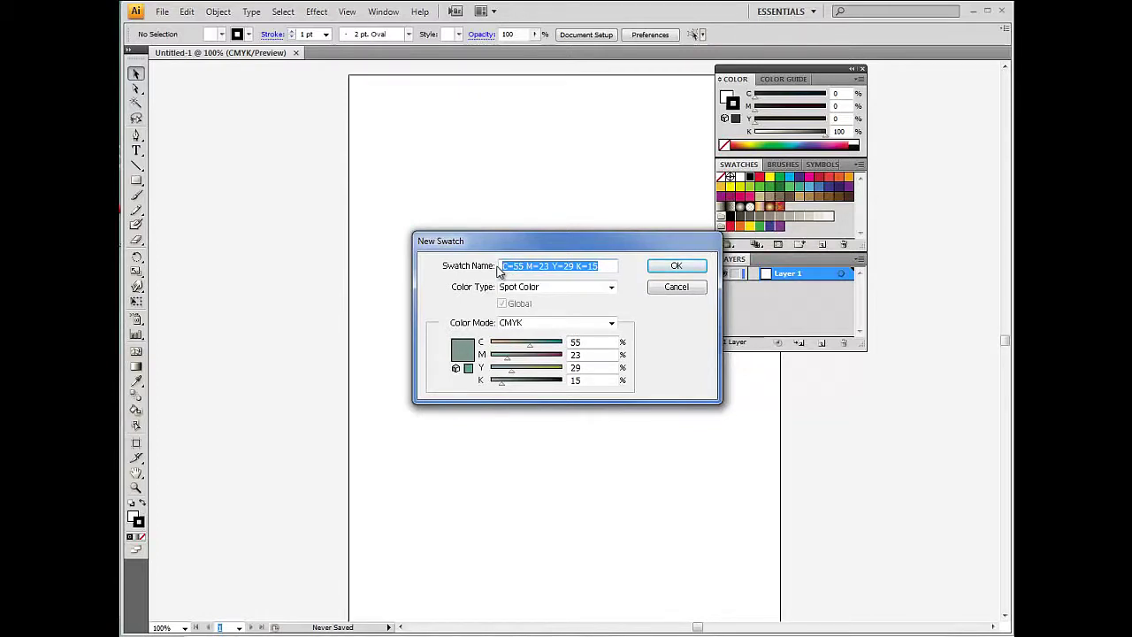
text(Cu)
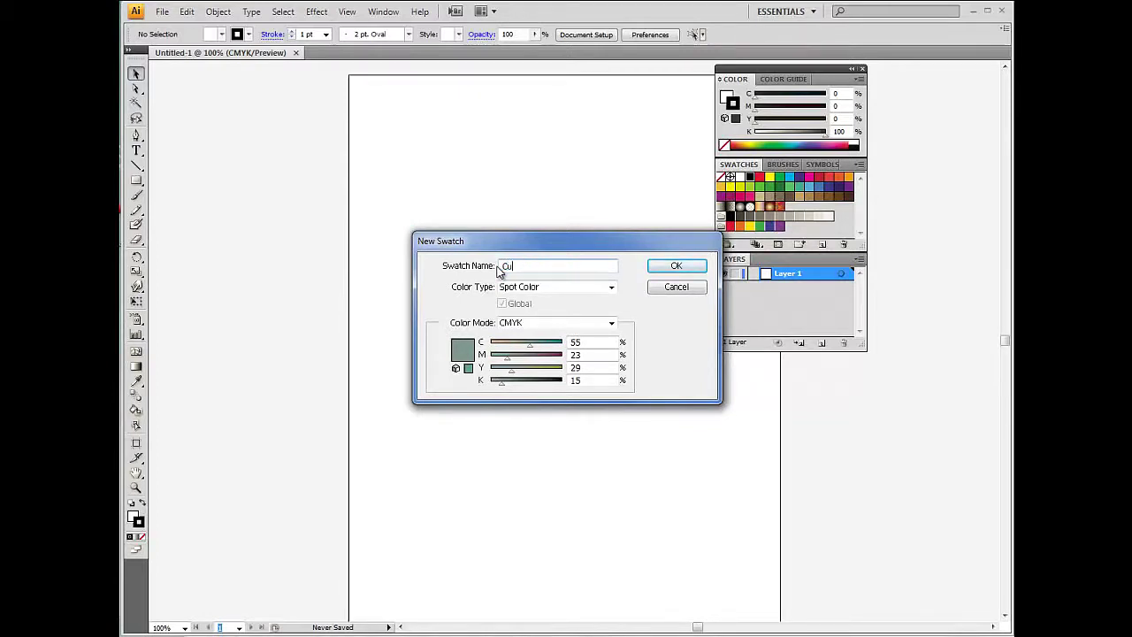
text(tC)
text(ontour)
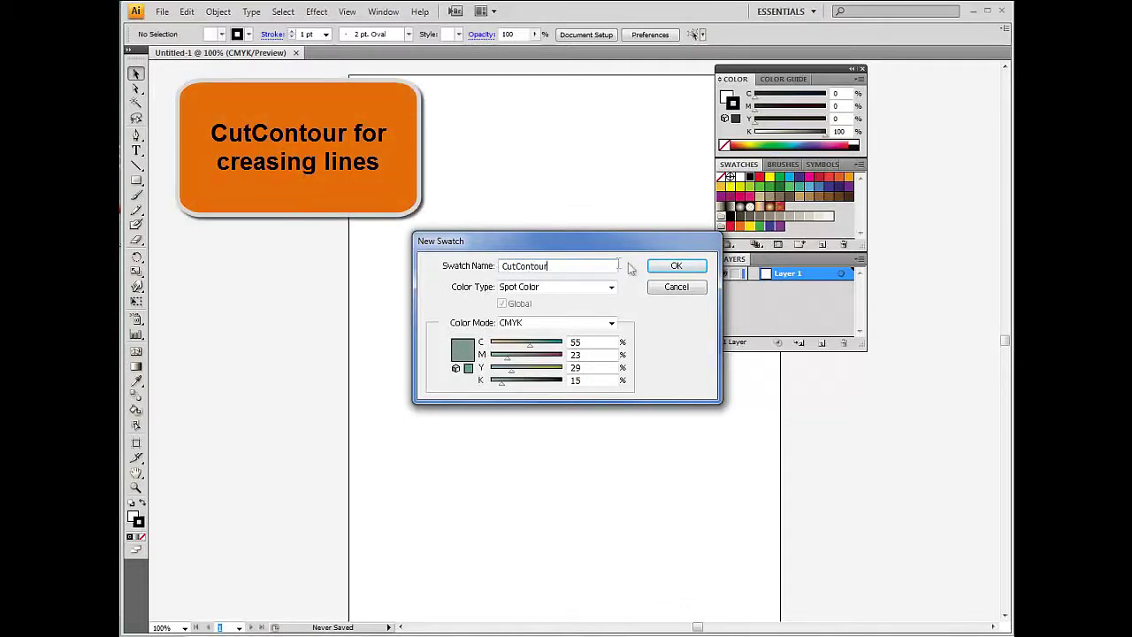
click(678, 266)
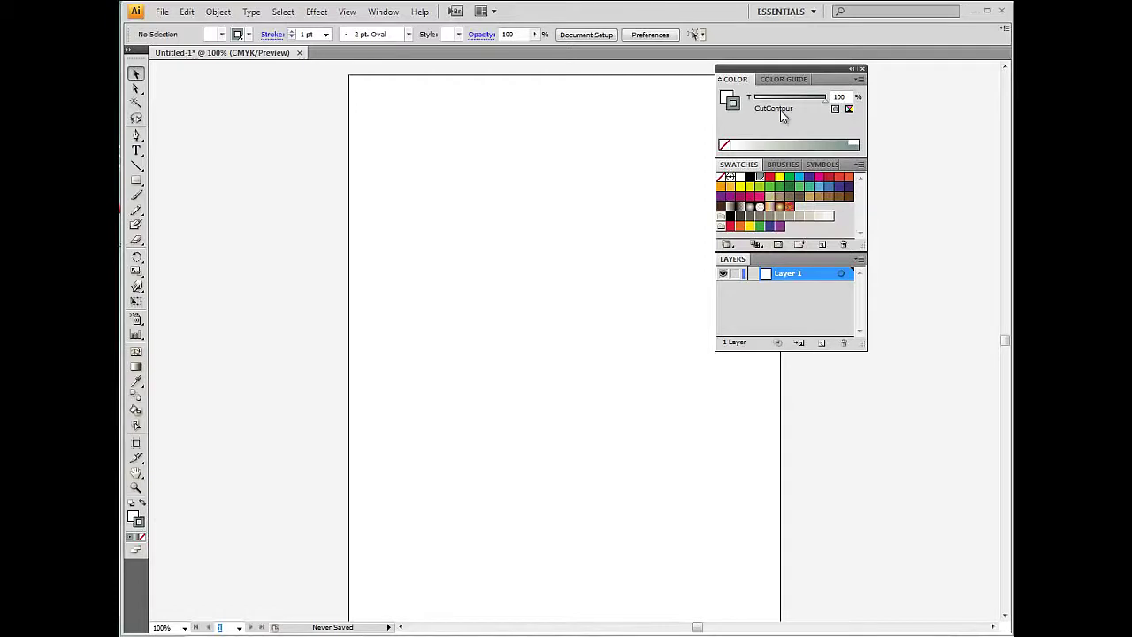
- Add a 'PerfCutContour' spot swatch with cyan lowered to 8%
click(862, 165)
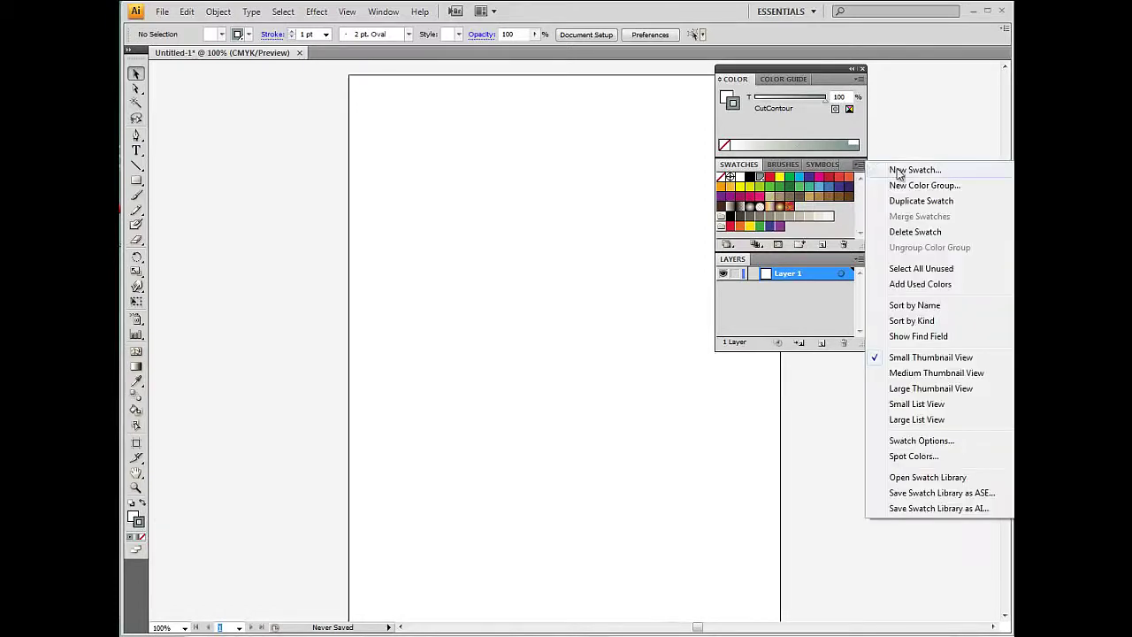
click(902, 167)
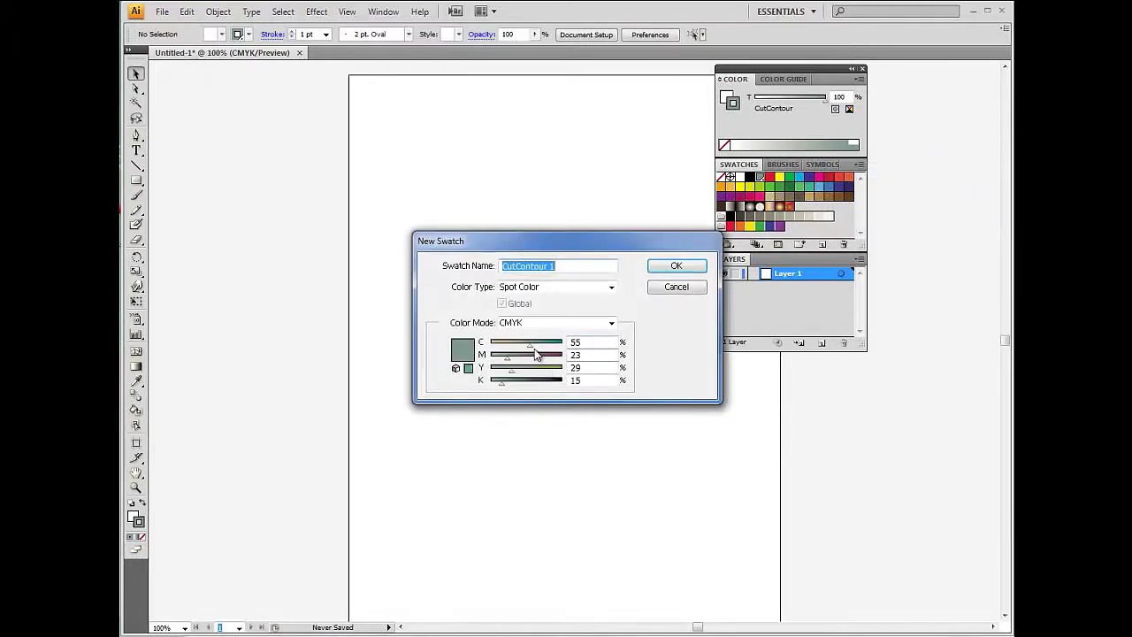
drag(529, 344, 498, 349)
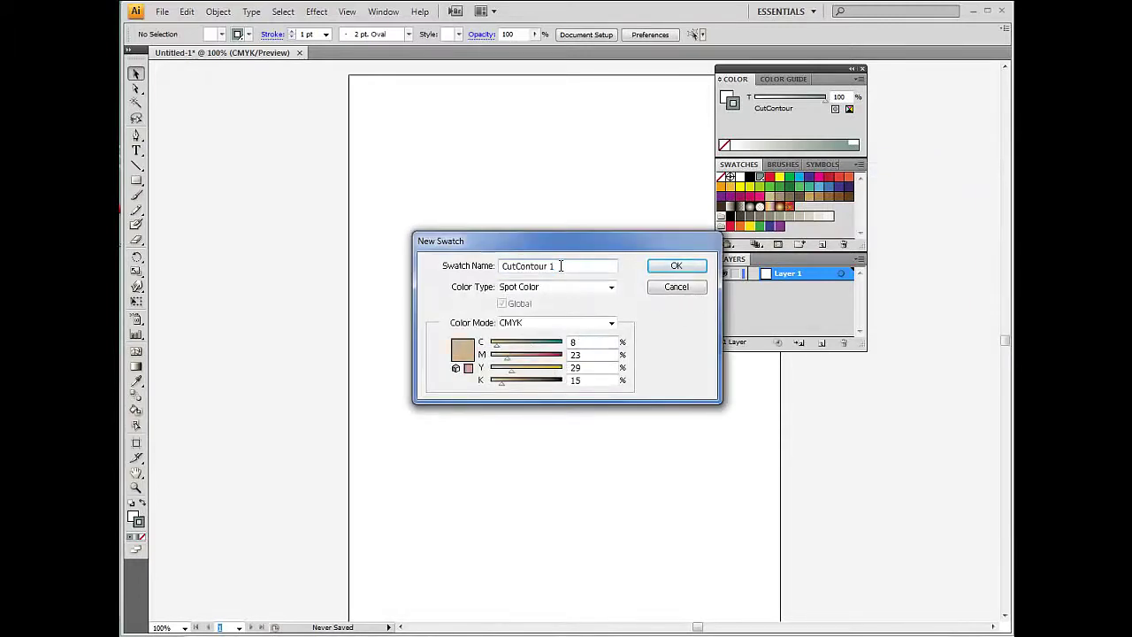
drag(560, 266, 462, 266)
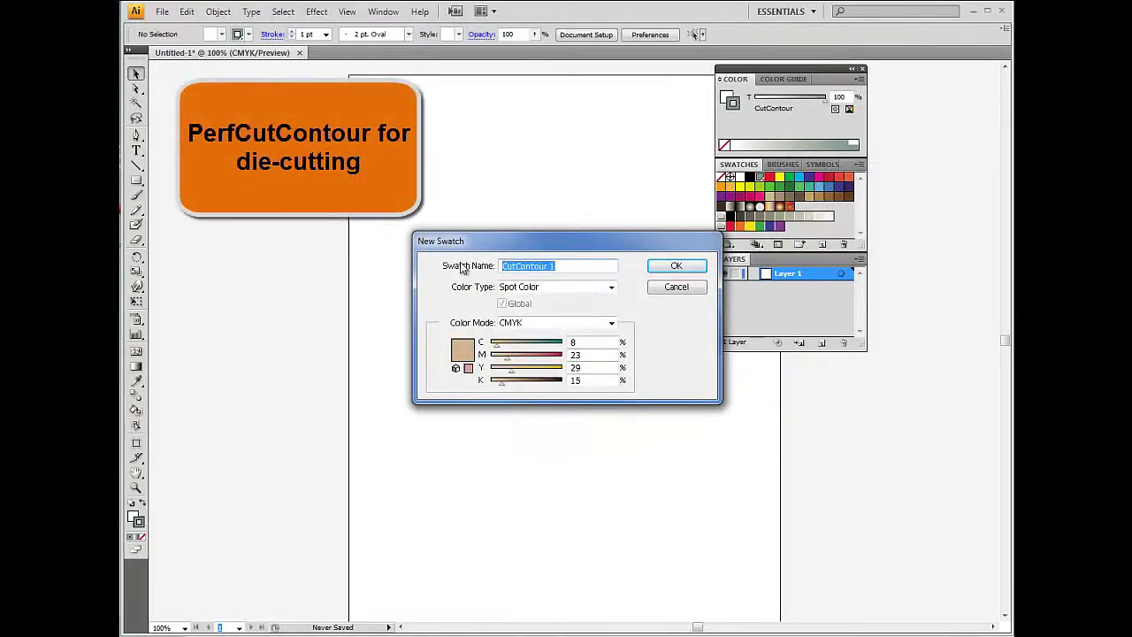
text(Perf)
click(681, 267)
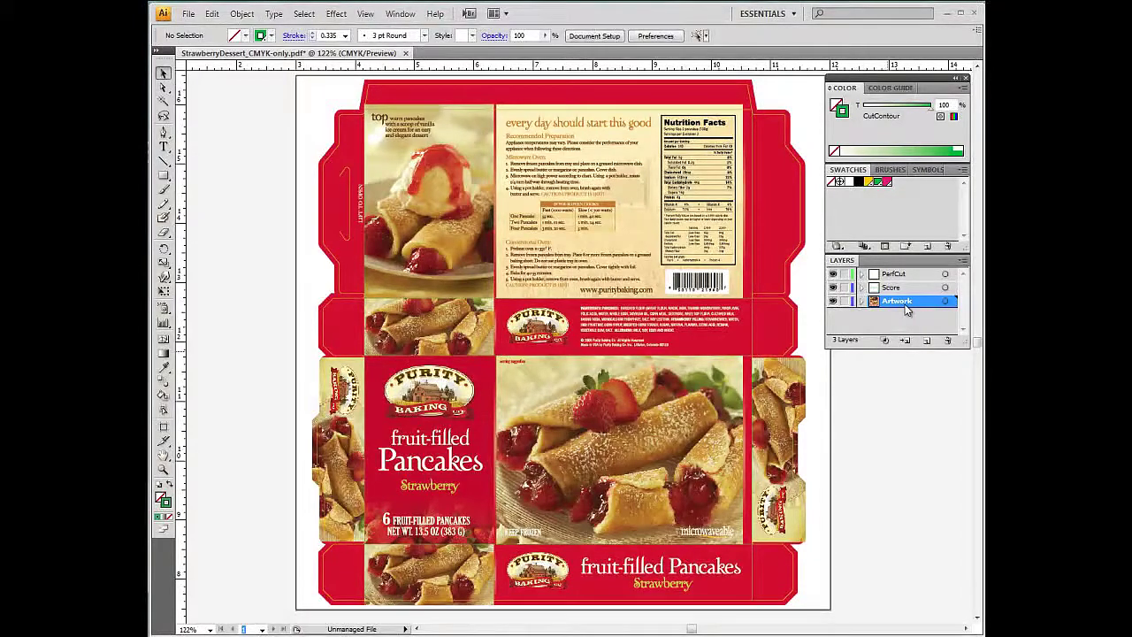
click(901, 290)
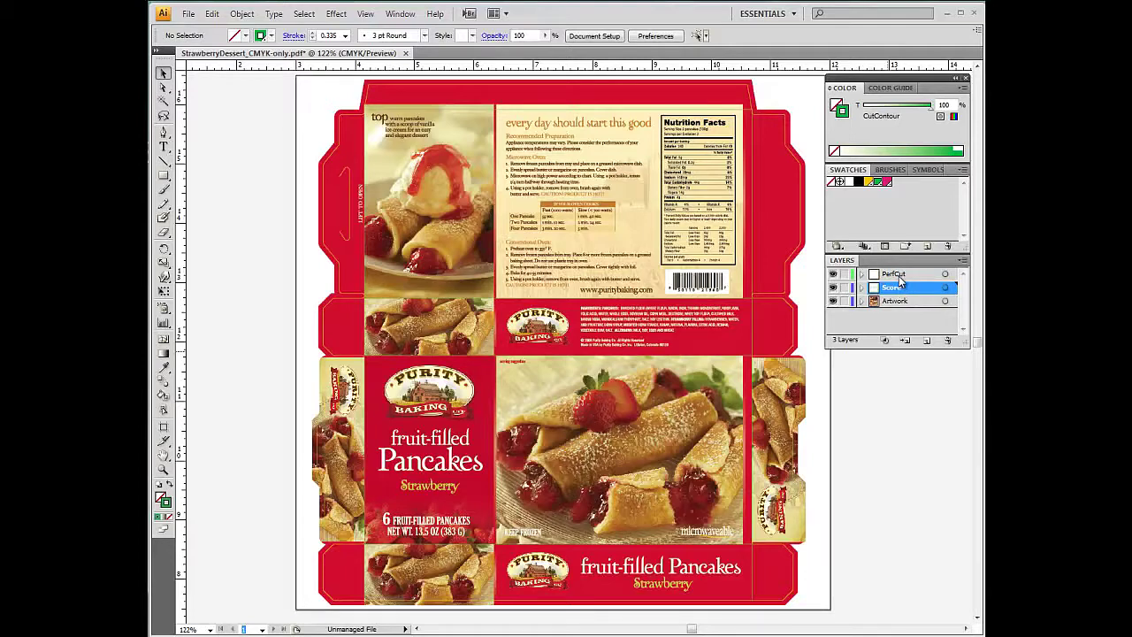
click(900, 281)
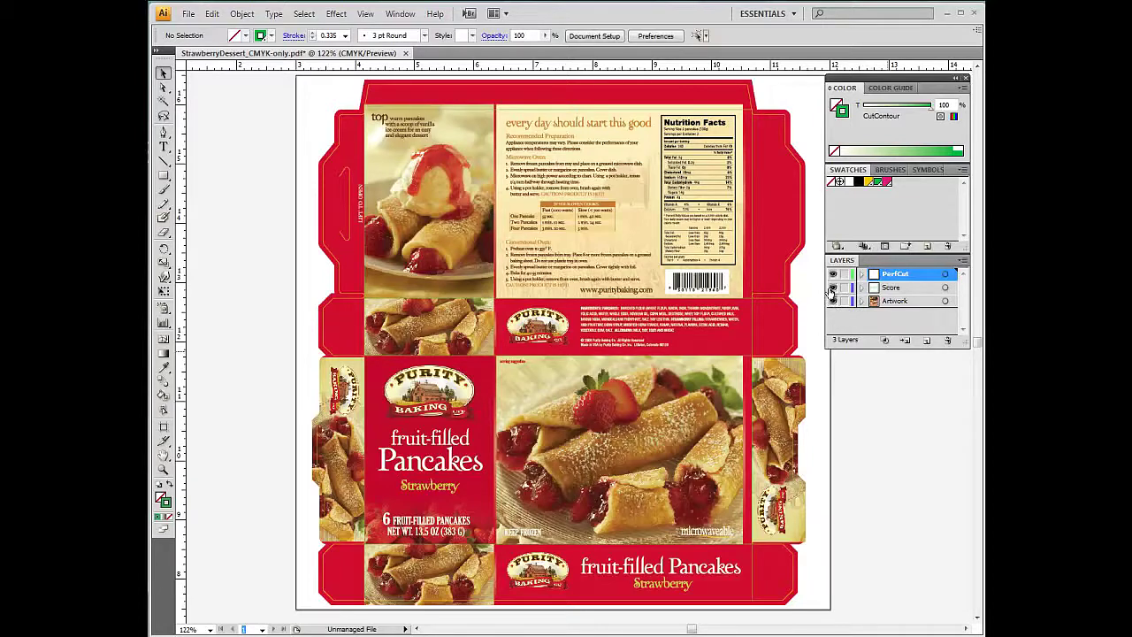
- Hide the Score and Artwork layers and select the PerfCut outline and slot paths
click(832, 288)
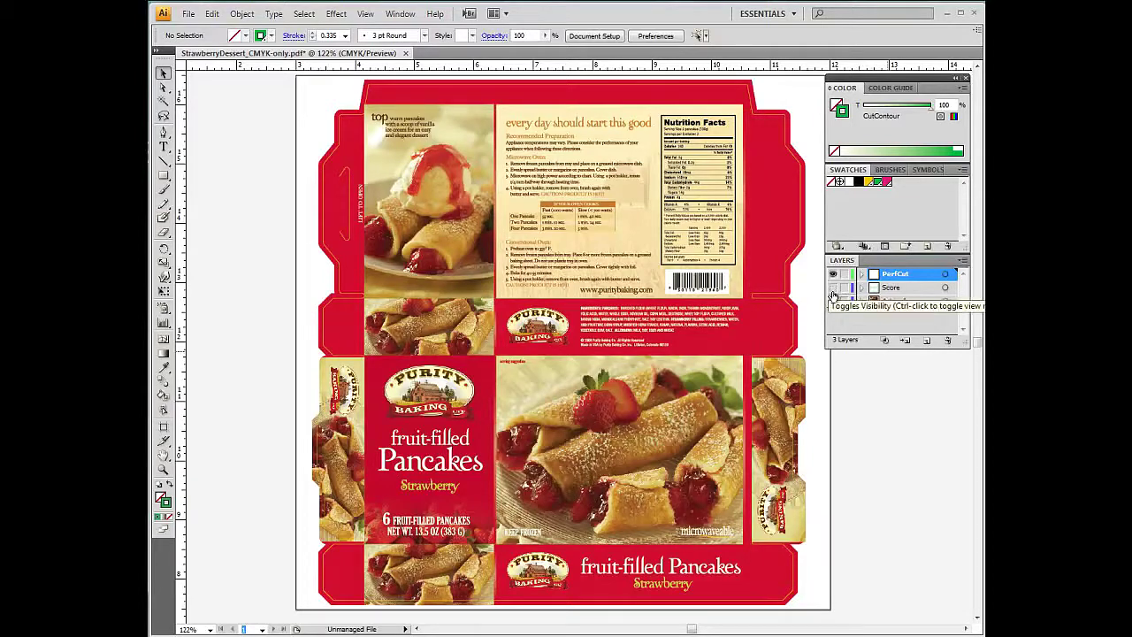
click(832, 301)
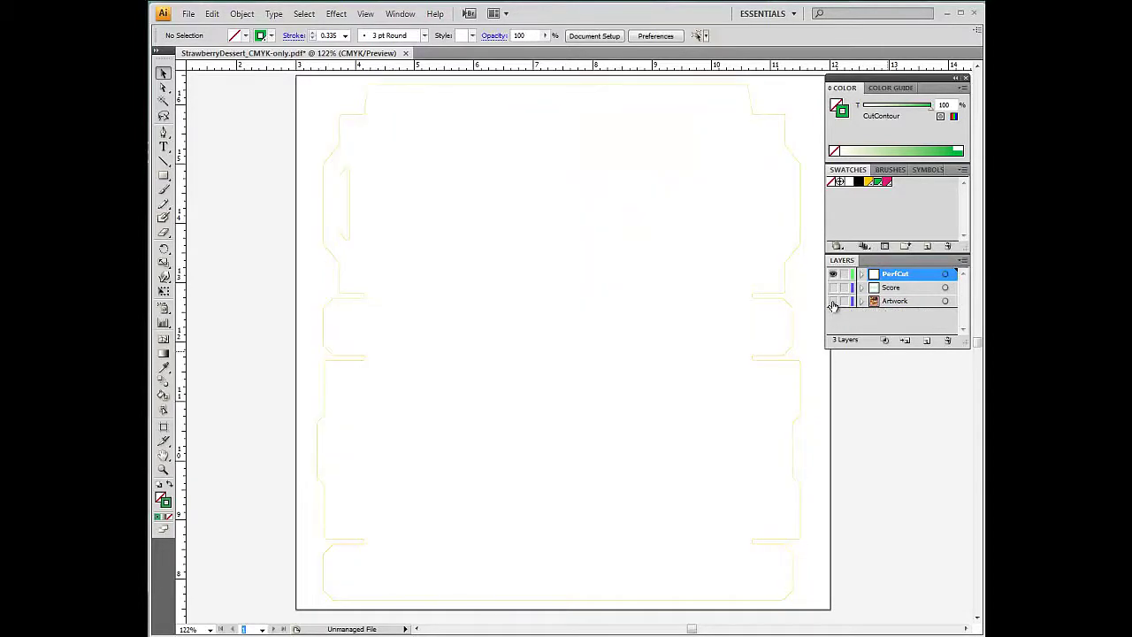
click(785, 292)
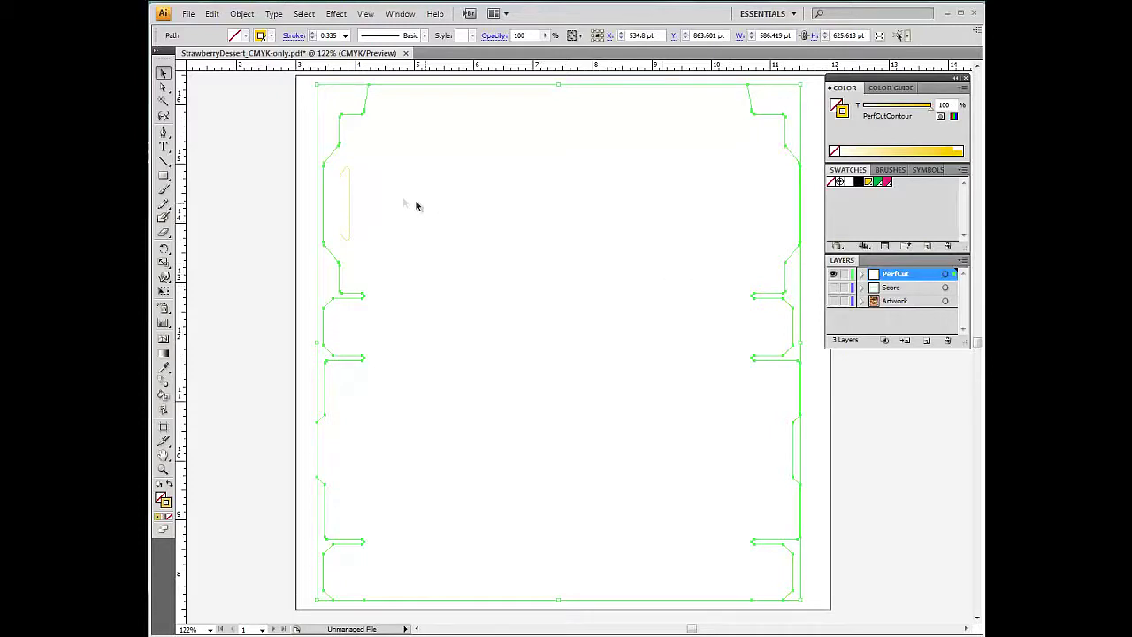
shift+click(349, 191)
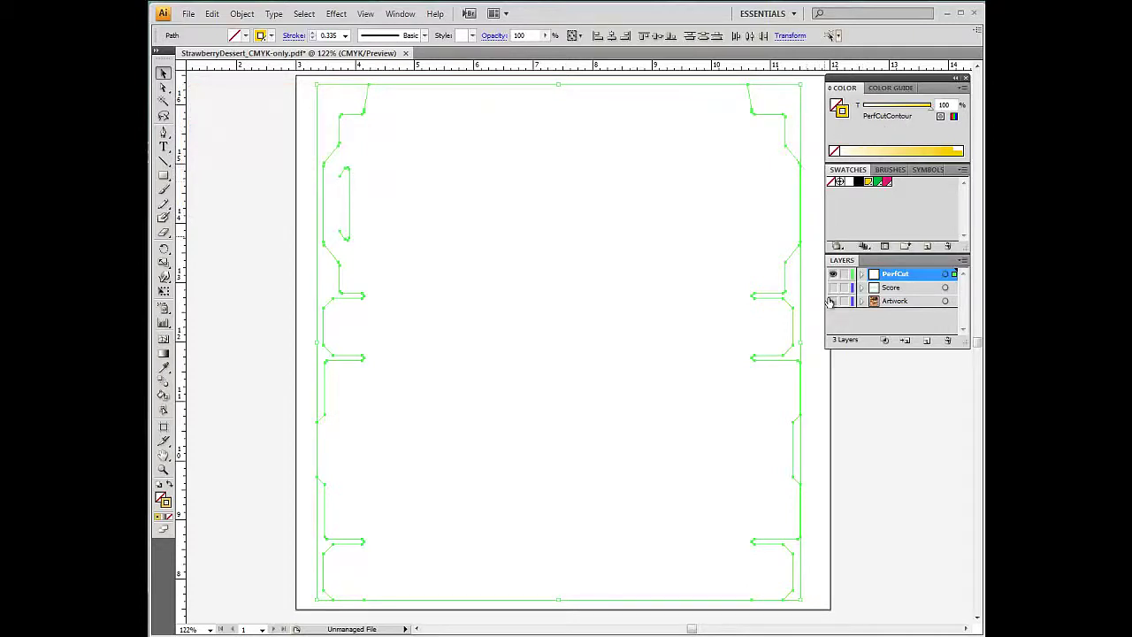
- Show only the Score layer, select its score group to confirm CutContour, then hide it
click(832, 287)
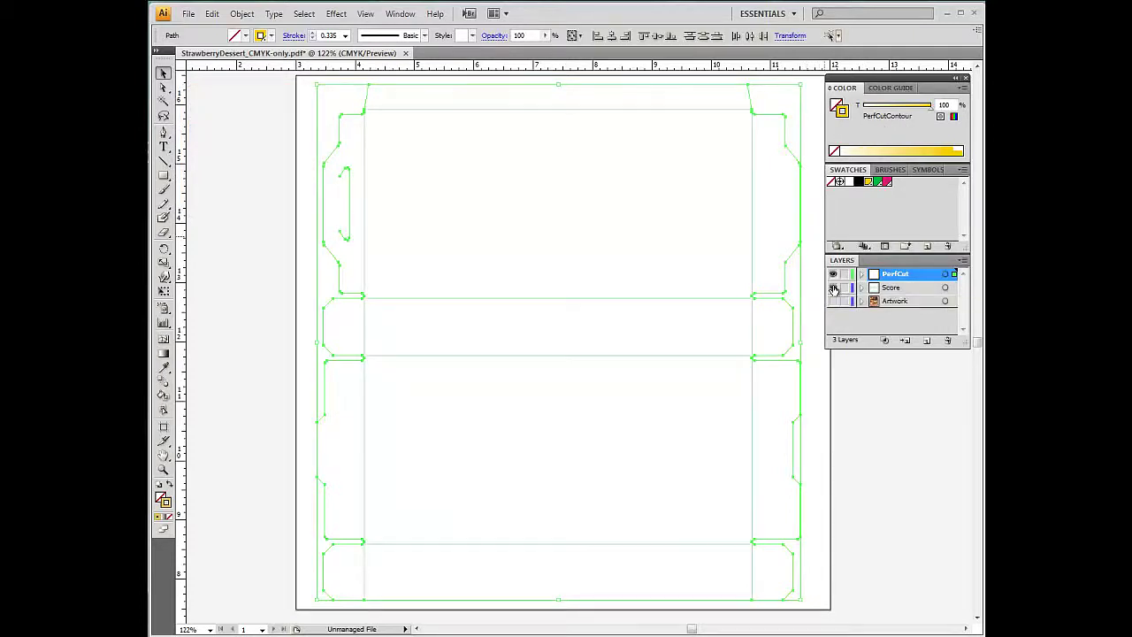
click(832, 274)
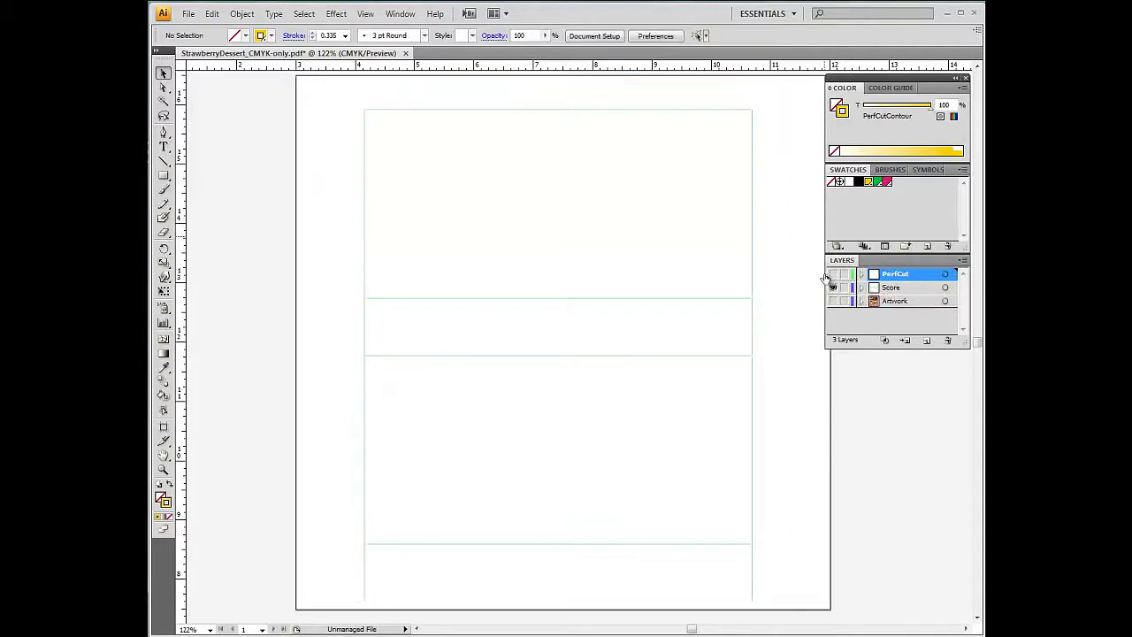
click(750, 267)
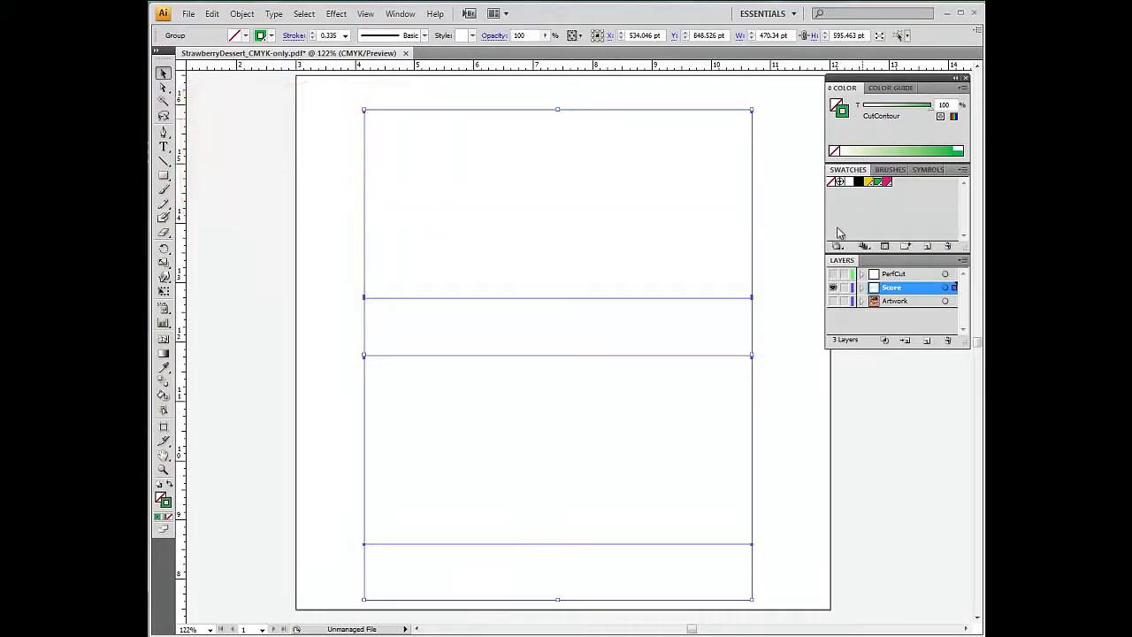
click(833, 287)
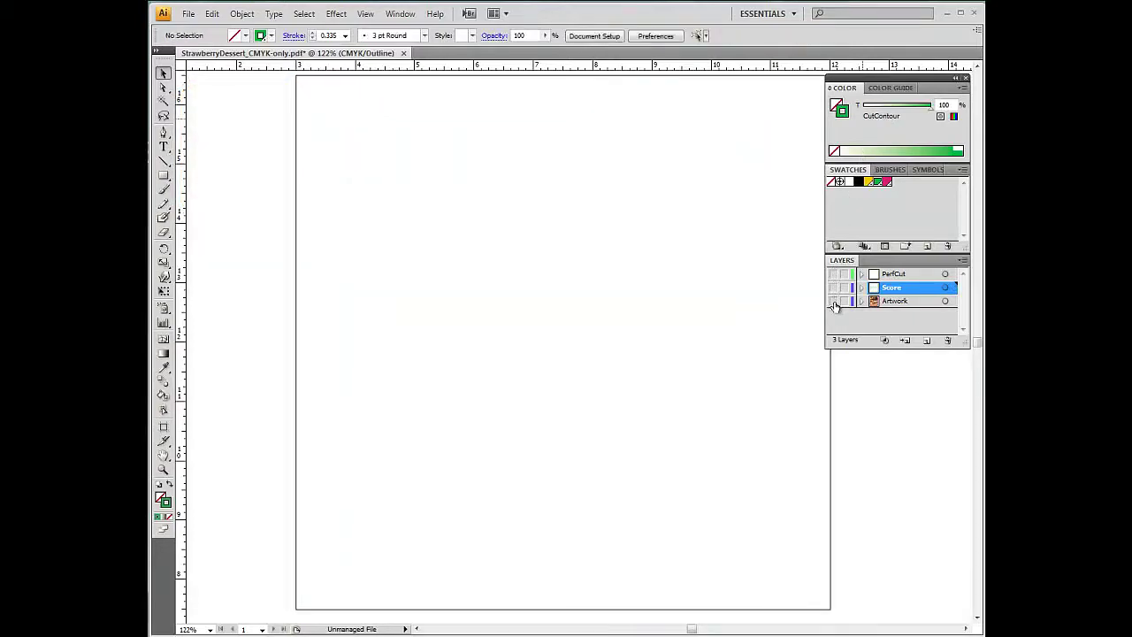
- Show the Artwork layer with PerfCut and Score hidden
click(833, 301)
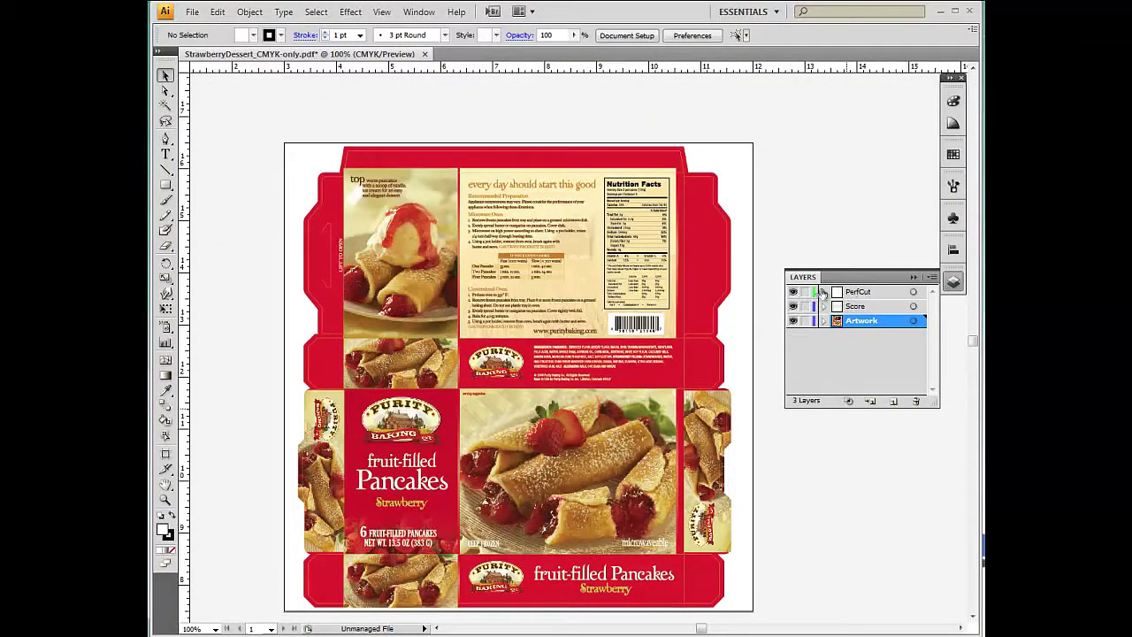
click(793, 293)
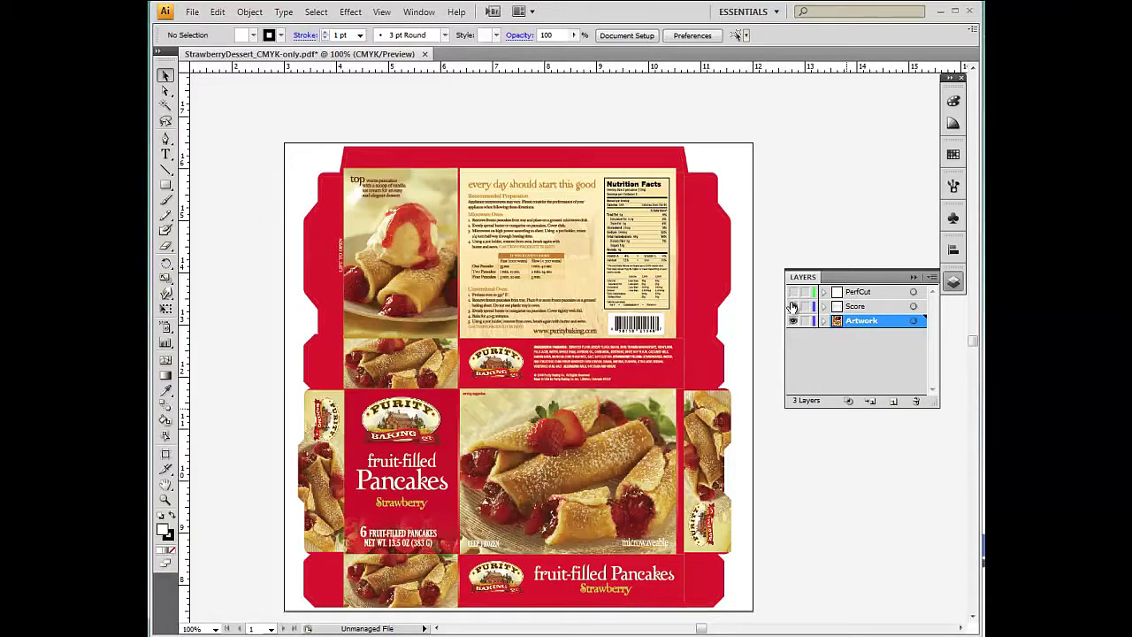
click(793, 306)
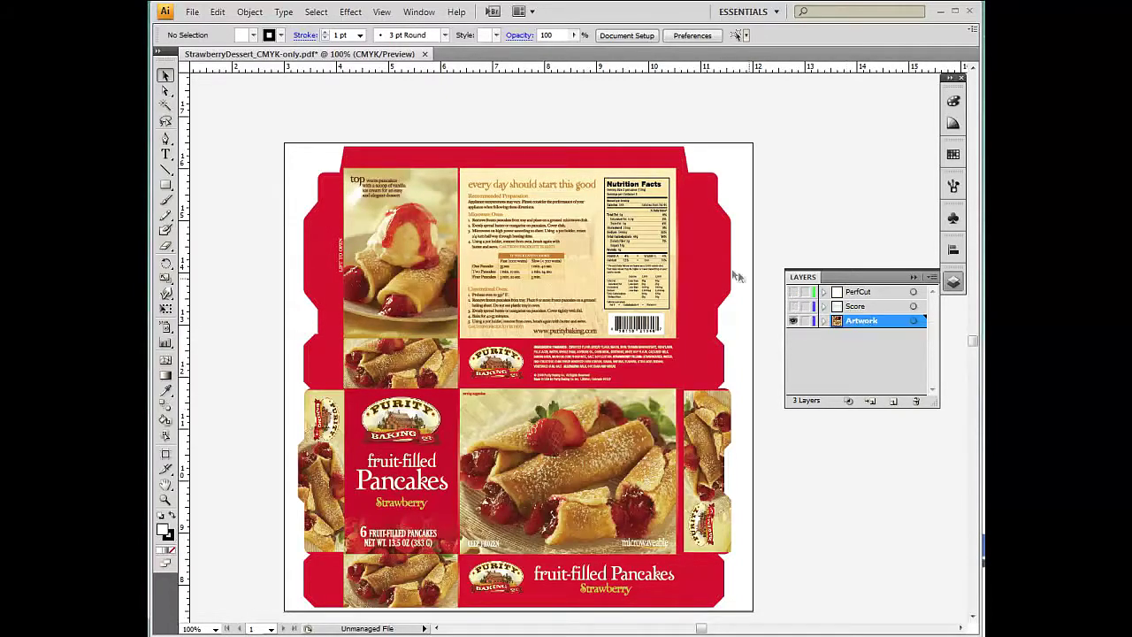
- Begin File > Save As, selecting the file name to replace with StrawberryDessert_CMYK-only.pdf
click(192, 11)
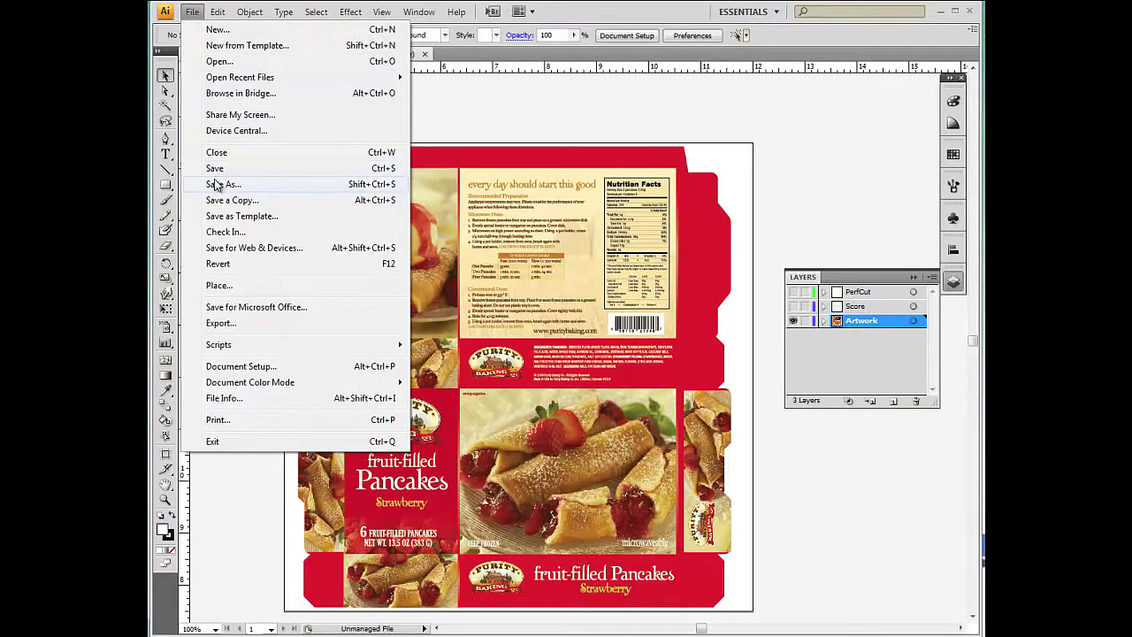
click(215, 183)
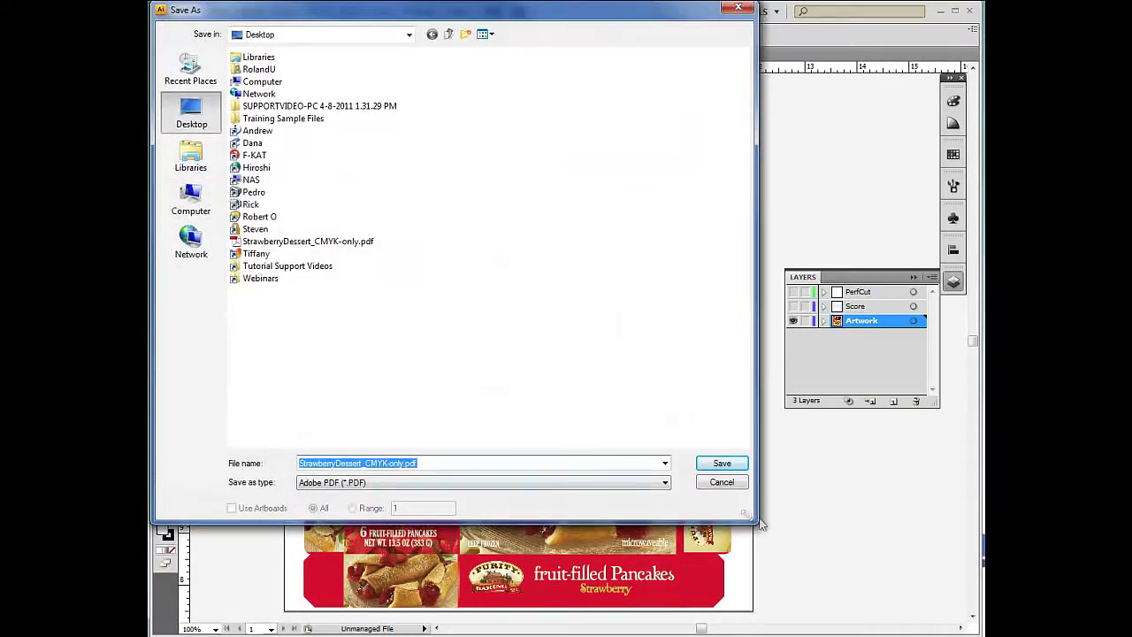
click(524, 463)
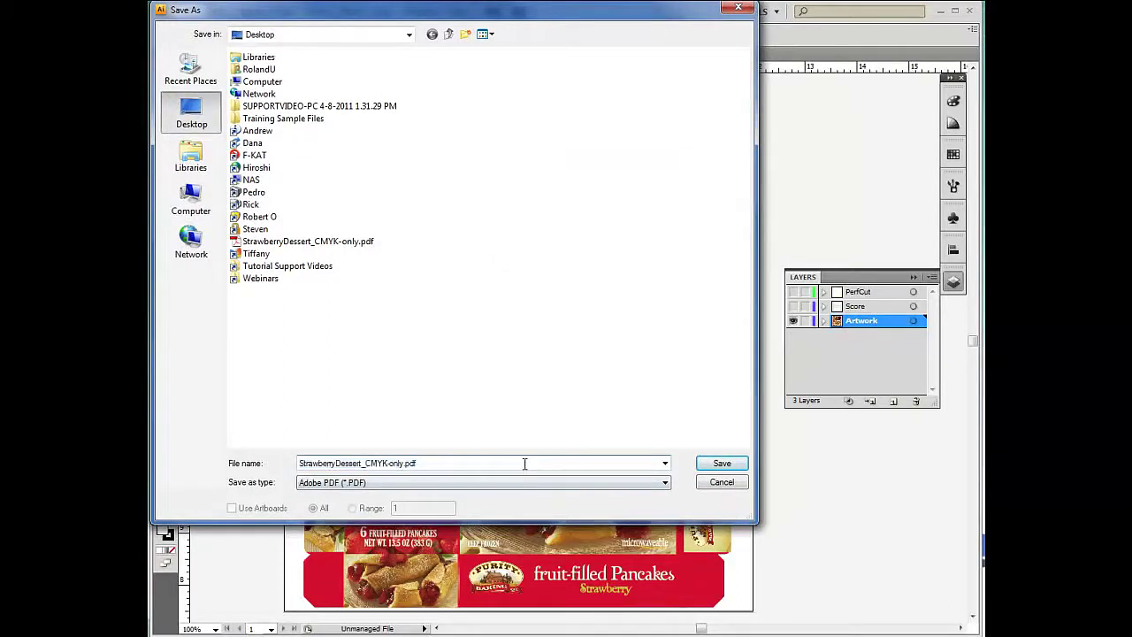
drag(525, 463, 265, 464)
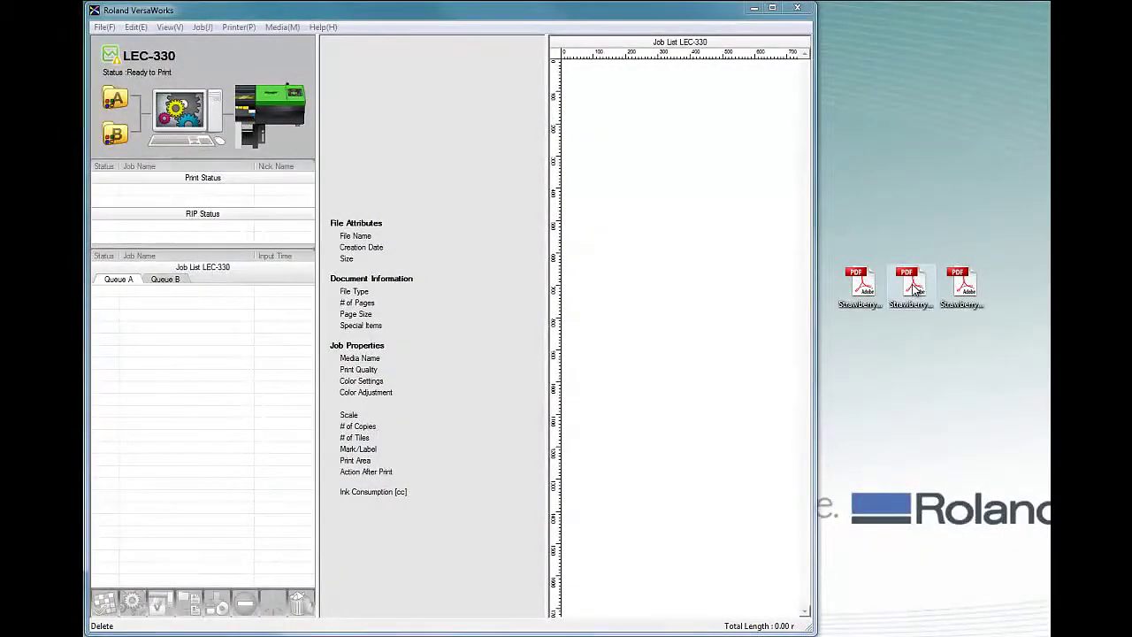
- Drag the CreaseCut, CMYK-only and PerfCut Strawberry PDFs from the desktop into Queue A
drag(915, 290, 237, 306)
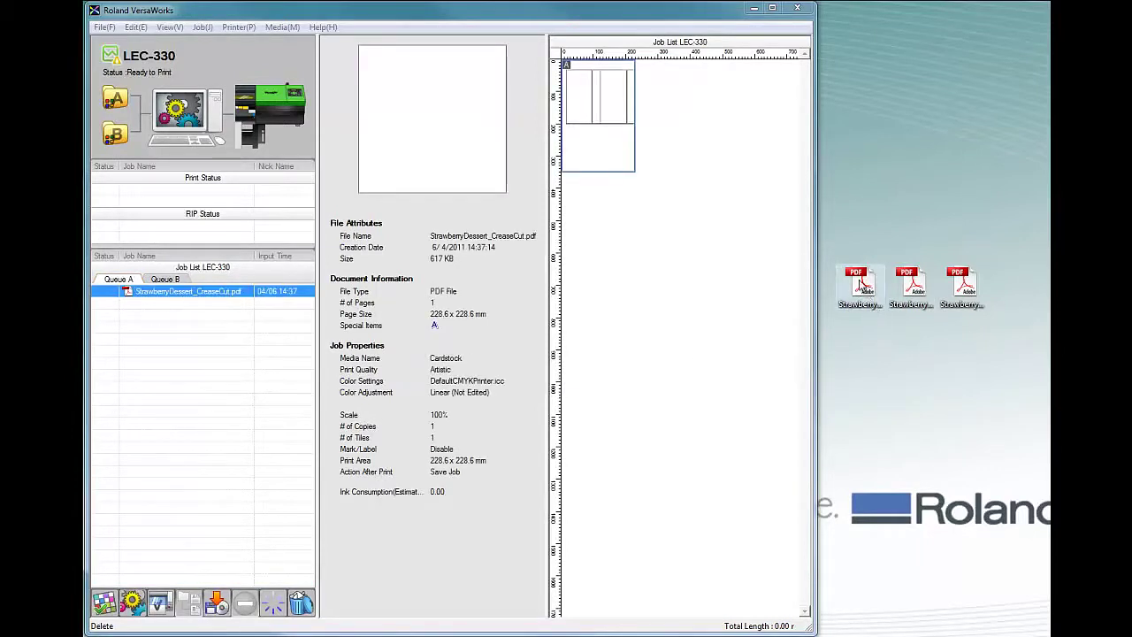
mouse_move(857, 283)
mouse_down()
mouse_move(392, 298)
mouse_move(263, 322)
mouse_up()
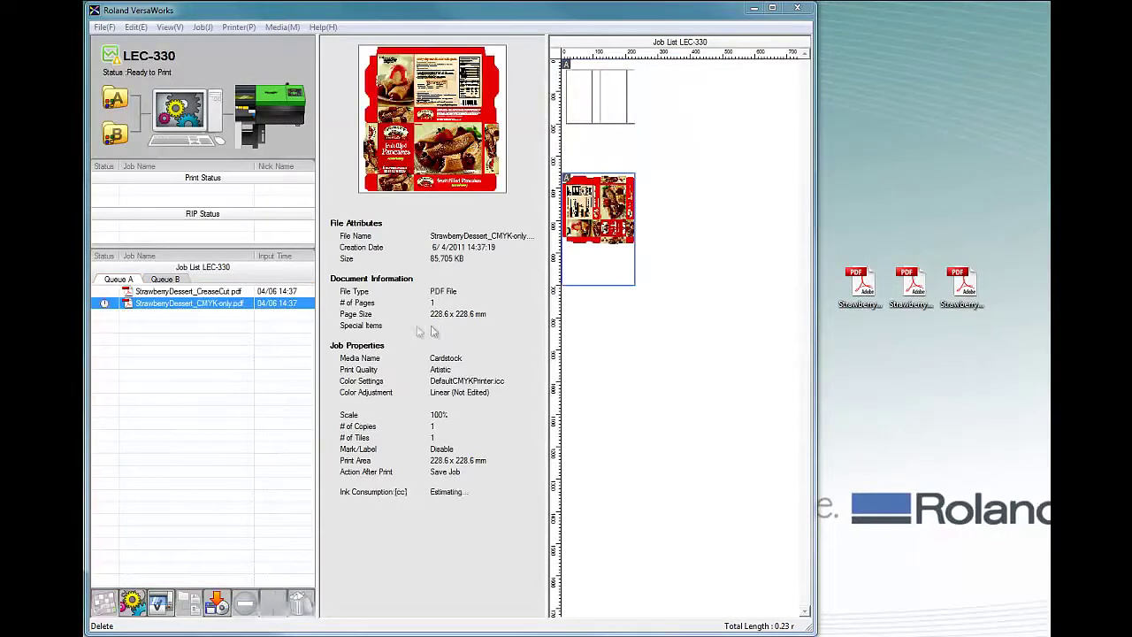
drag(973, 283, 237, 364)
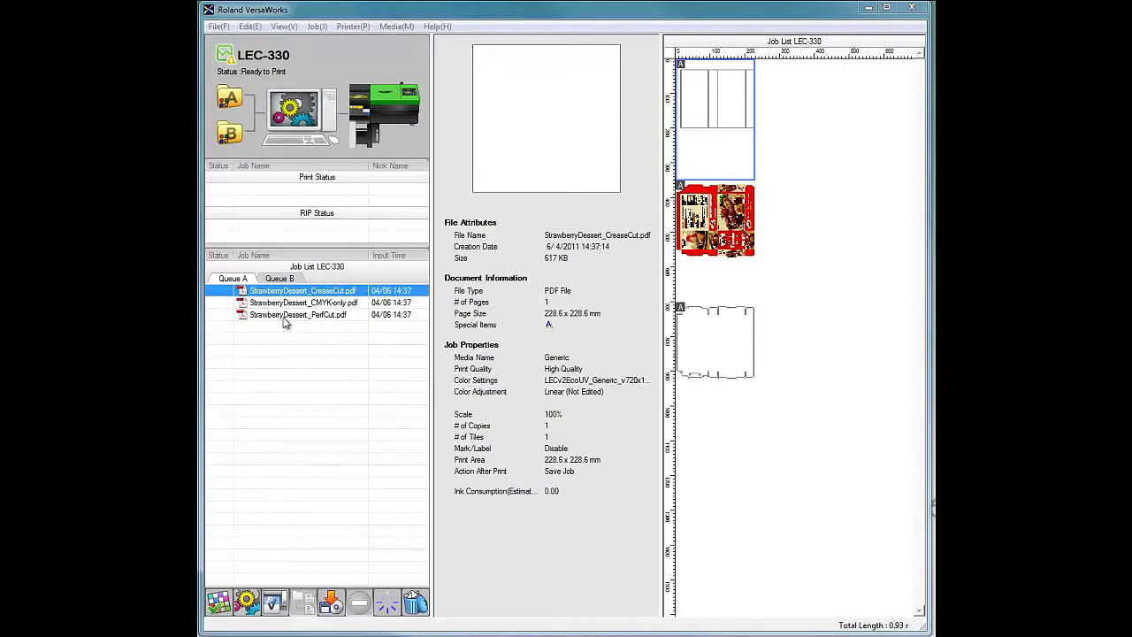
- Open the CreaseCut job's settings and fetch the 685 mm CustomROLL media width from the printer
double_click(263, 290)
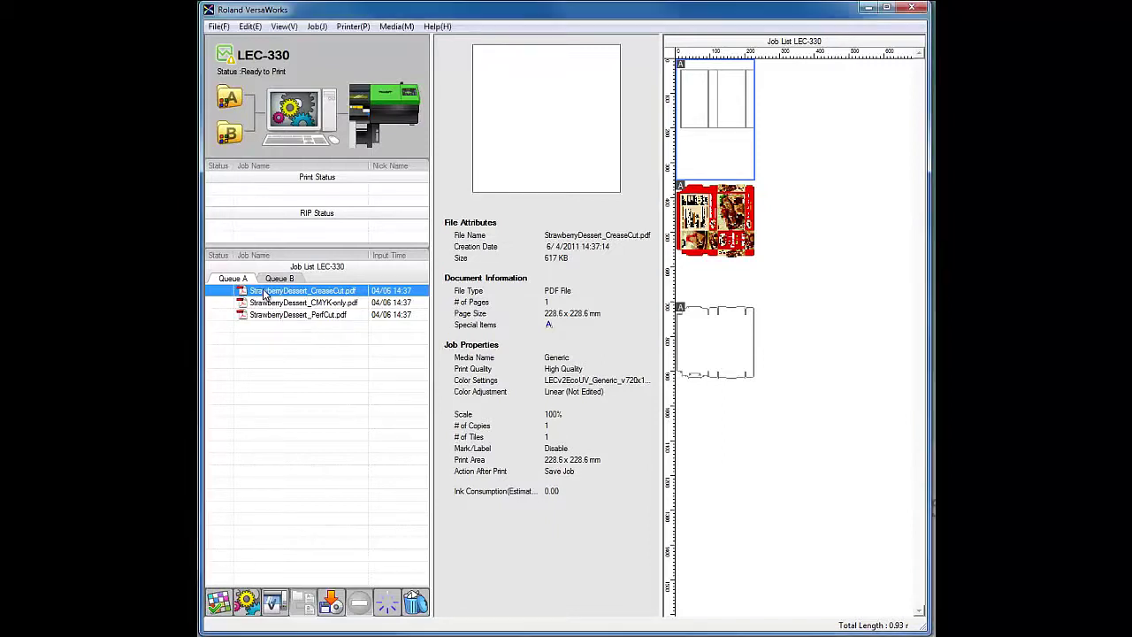
drag(497, 88, 356, 76)
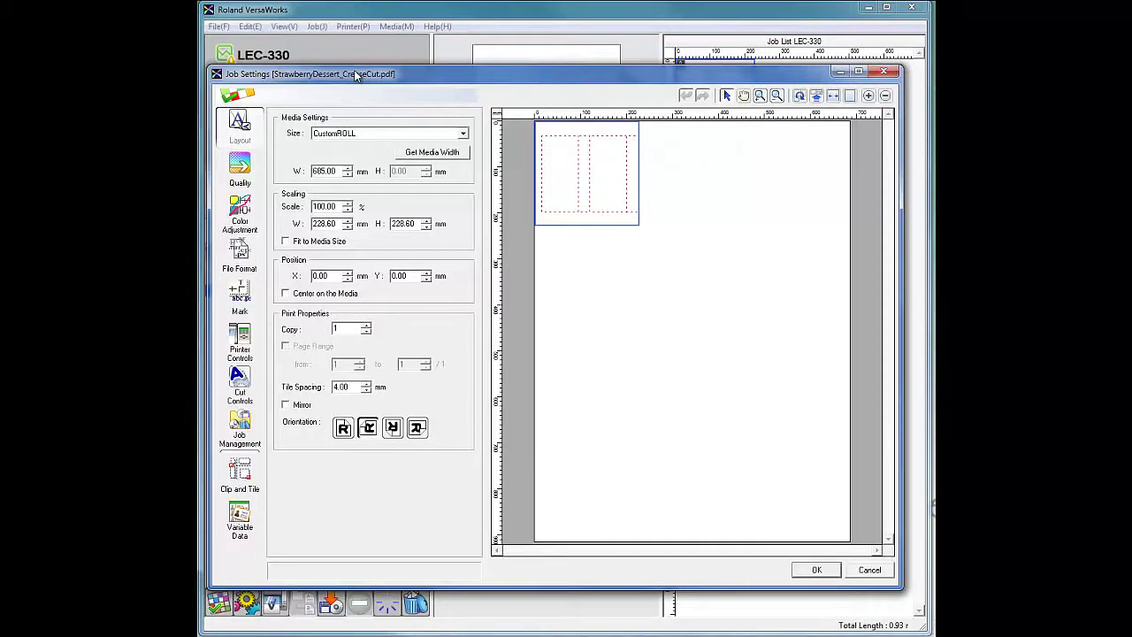
drag(357, 75, 362, 75)
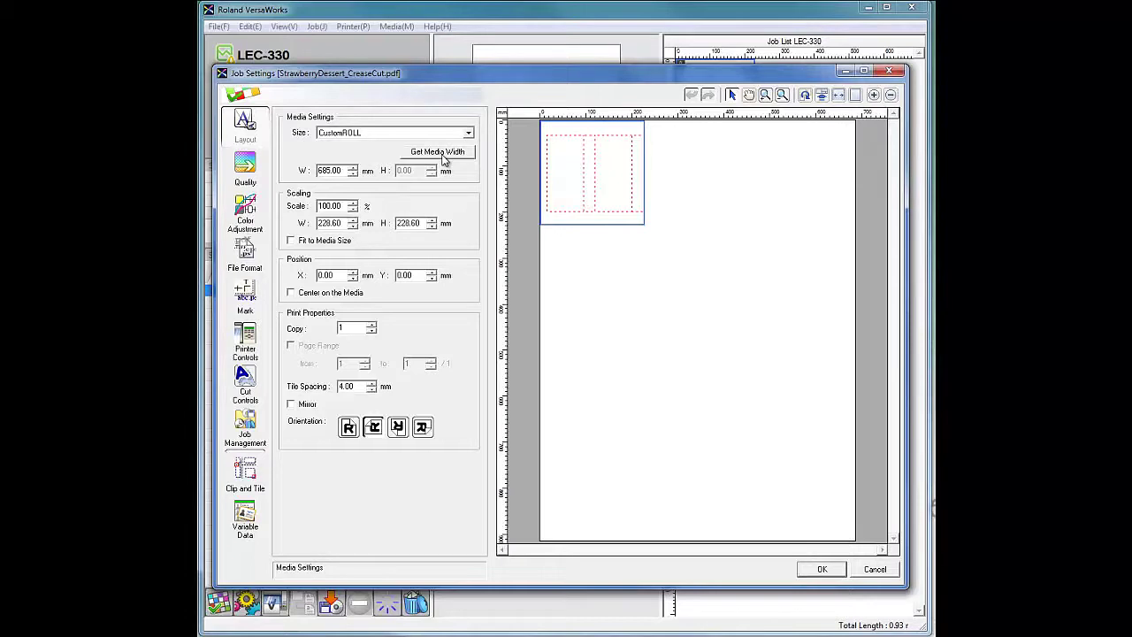
click(443, 158)
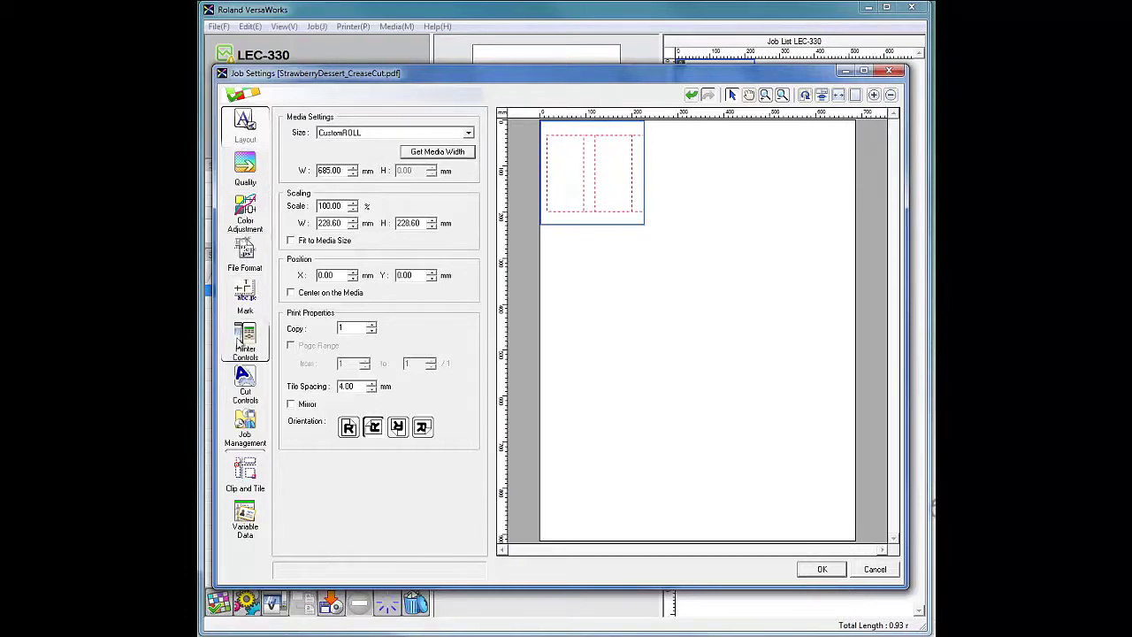
- Set the crease-cut job to Cut Only, returning to origin, with advanced cut settings enabled
click(241, 385)
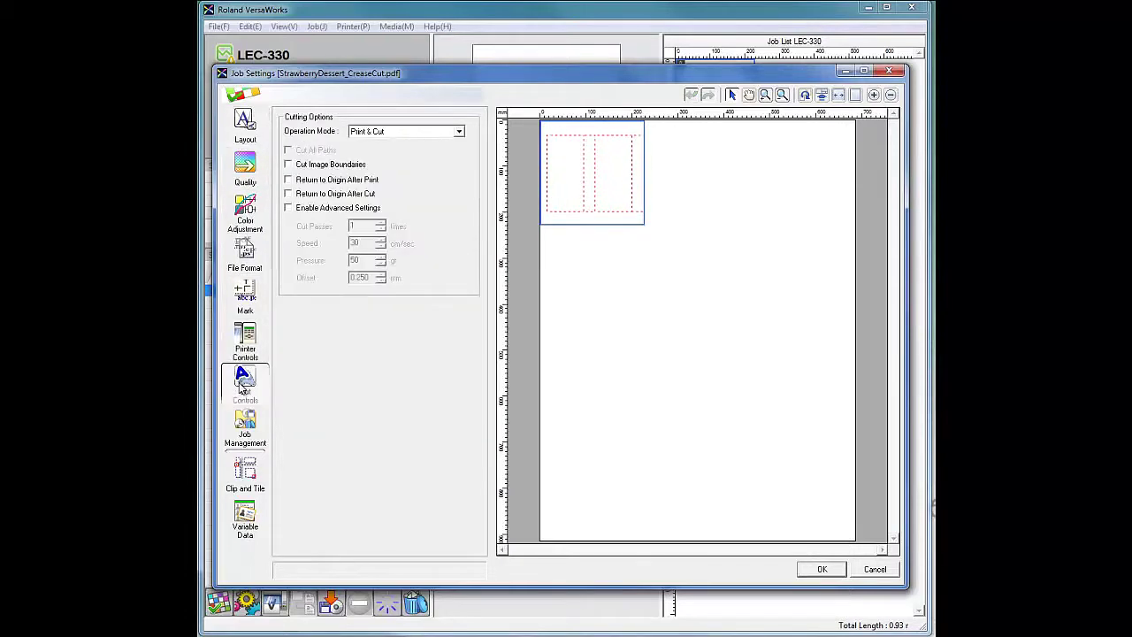
click(417, 131)
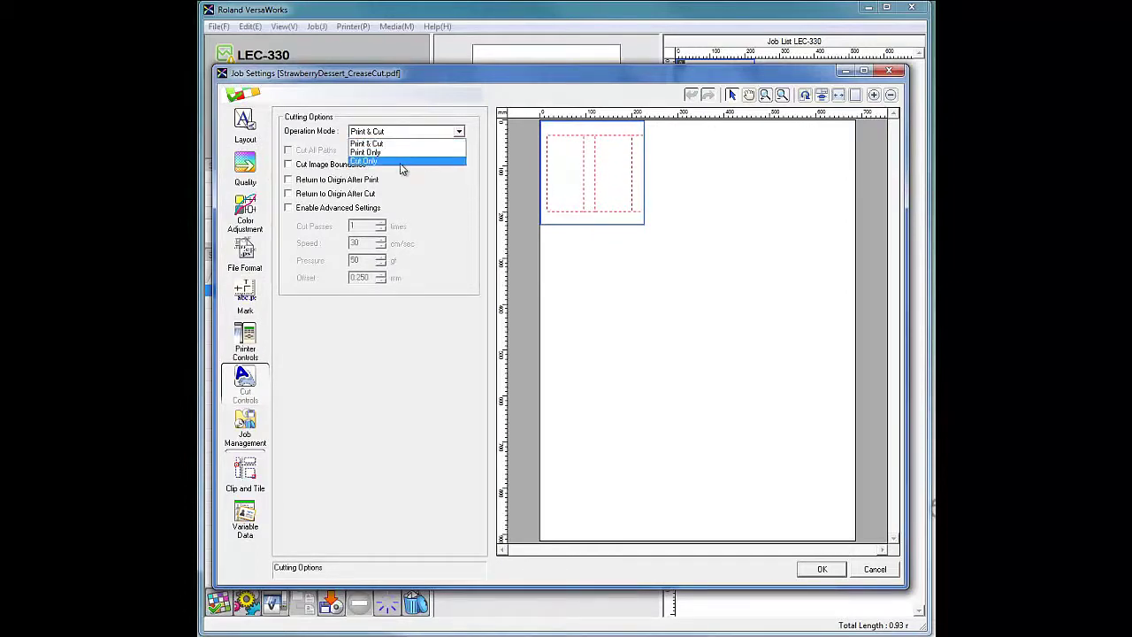
click(400, 163)
click(289, 193)
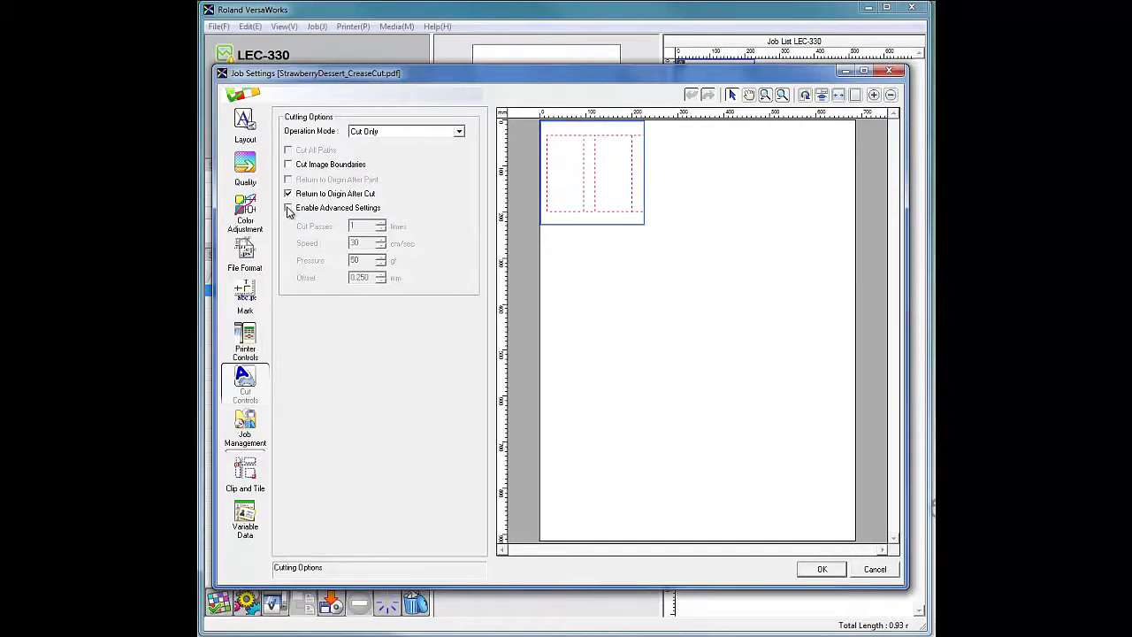
click(289, 209)
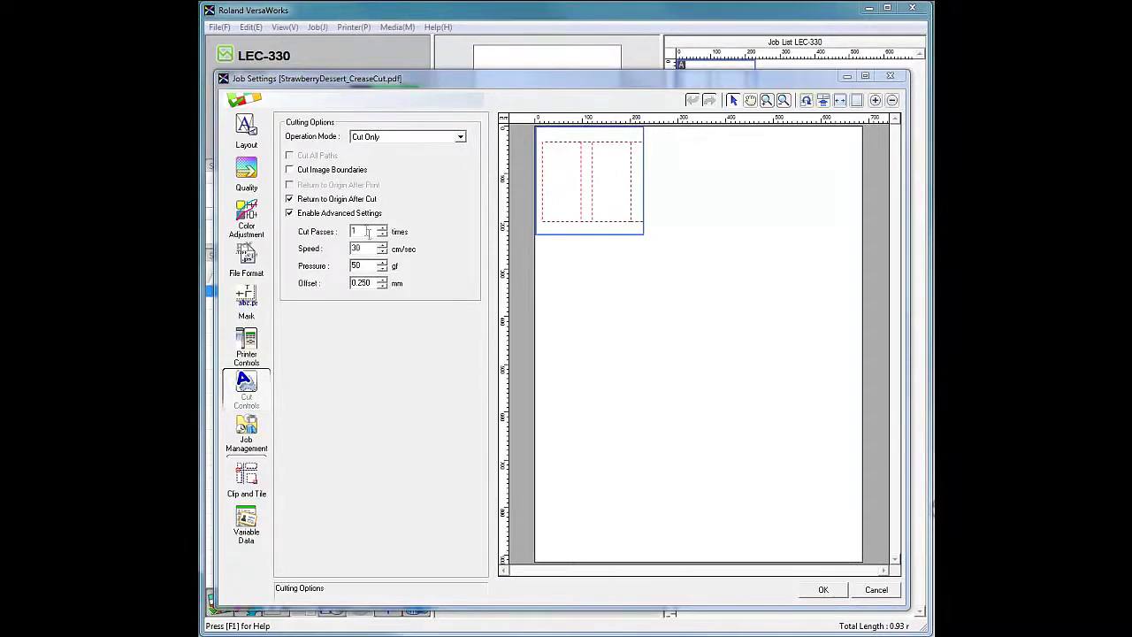
- Enter cut speed 5, pressure 300 and offset 0, then save the crease-cut settings
click(363, 229)
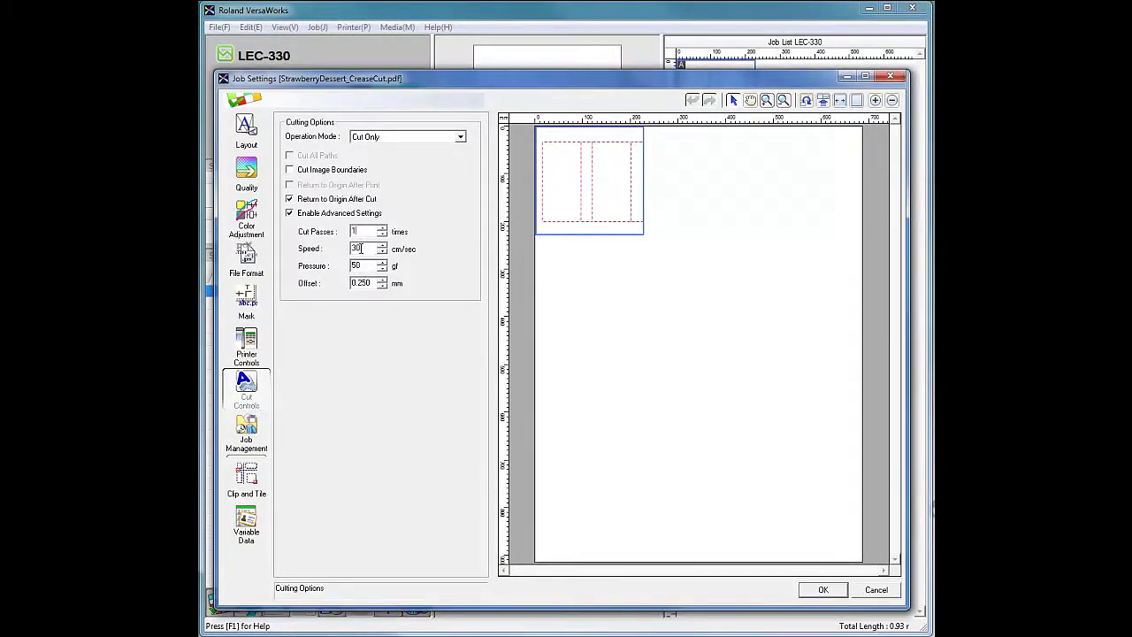
drag(360, 249, 348, 254)
text(5)
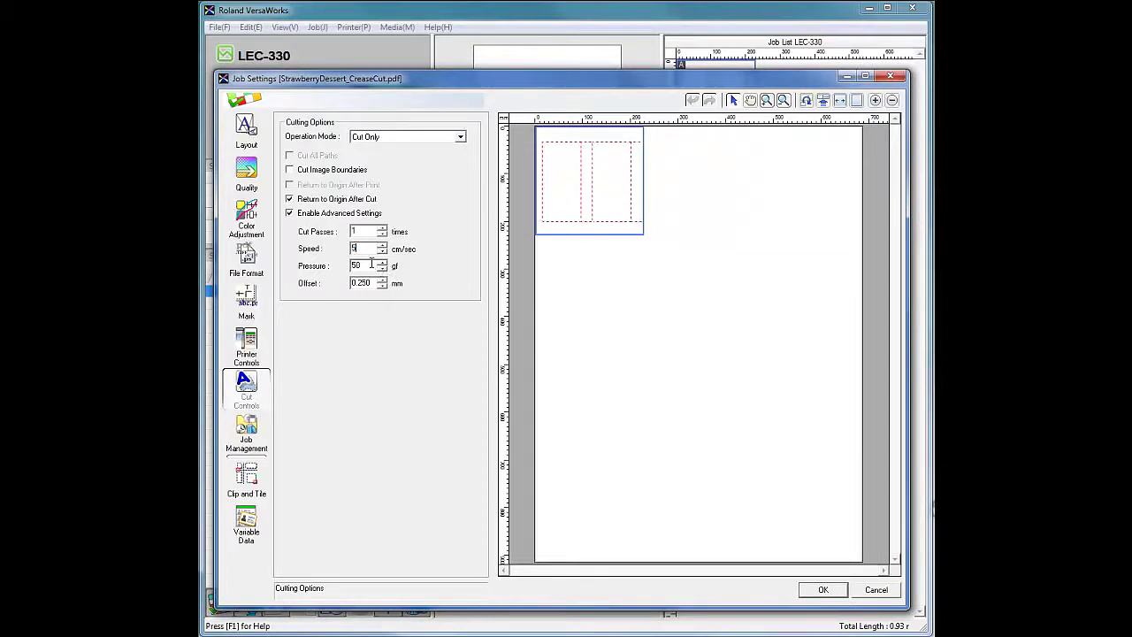
drag(356, 265, 341, 267)
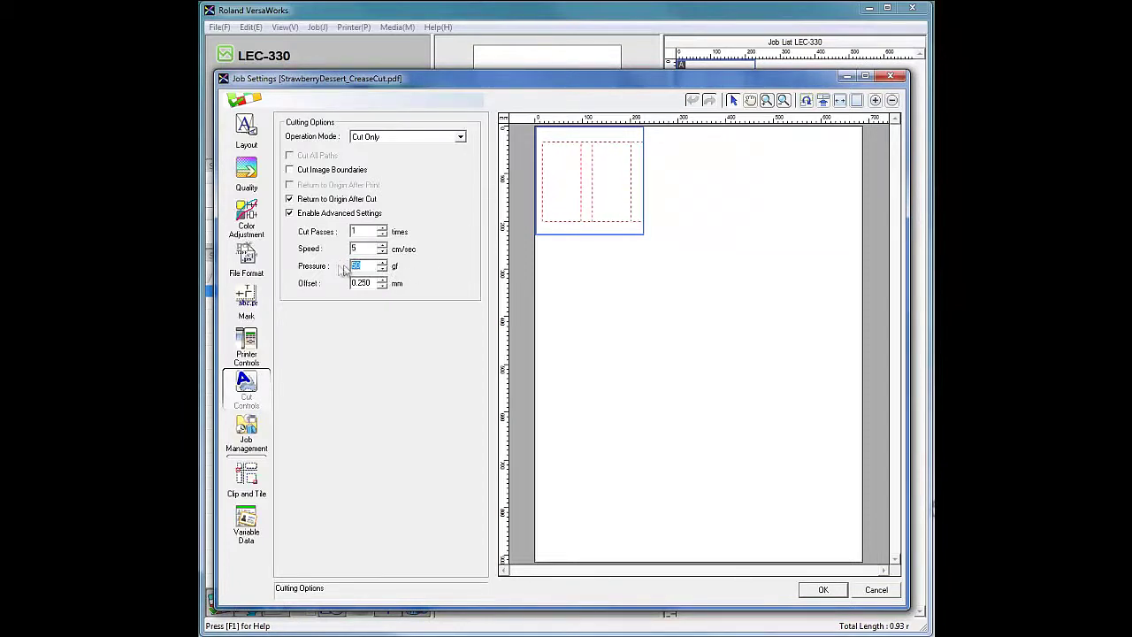
text(300)
drag(371, 282, 334, 281)
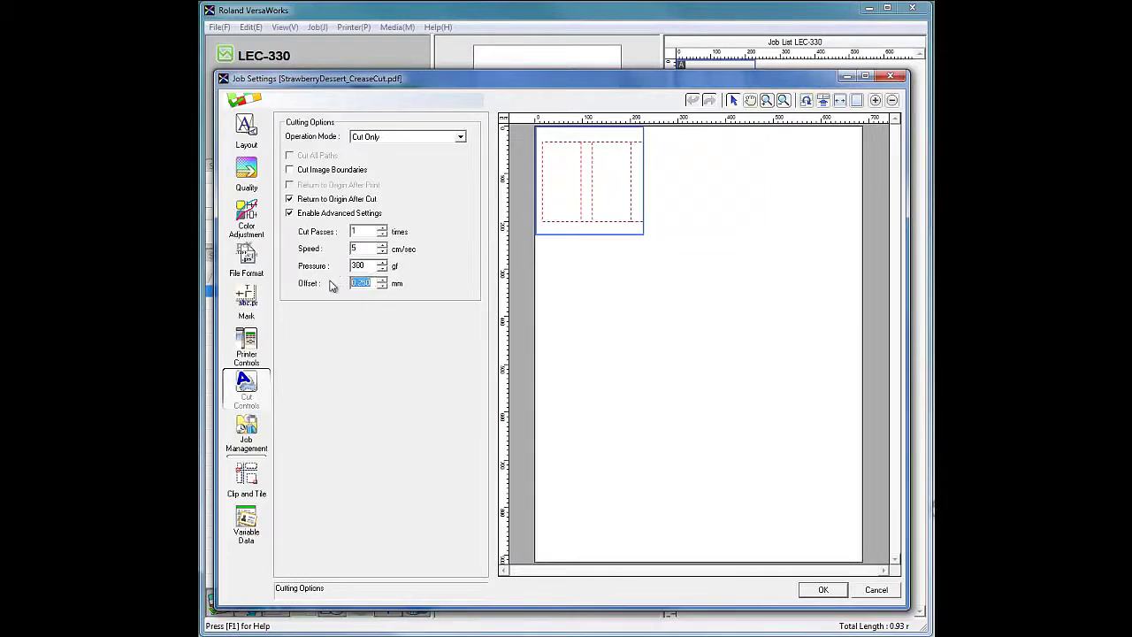
text(00)
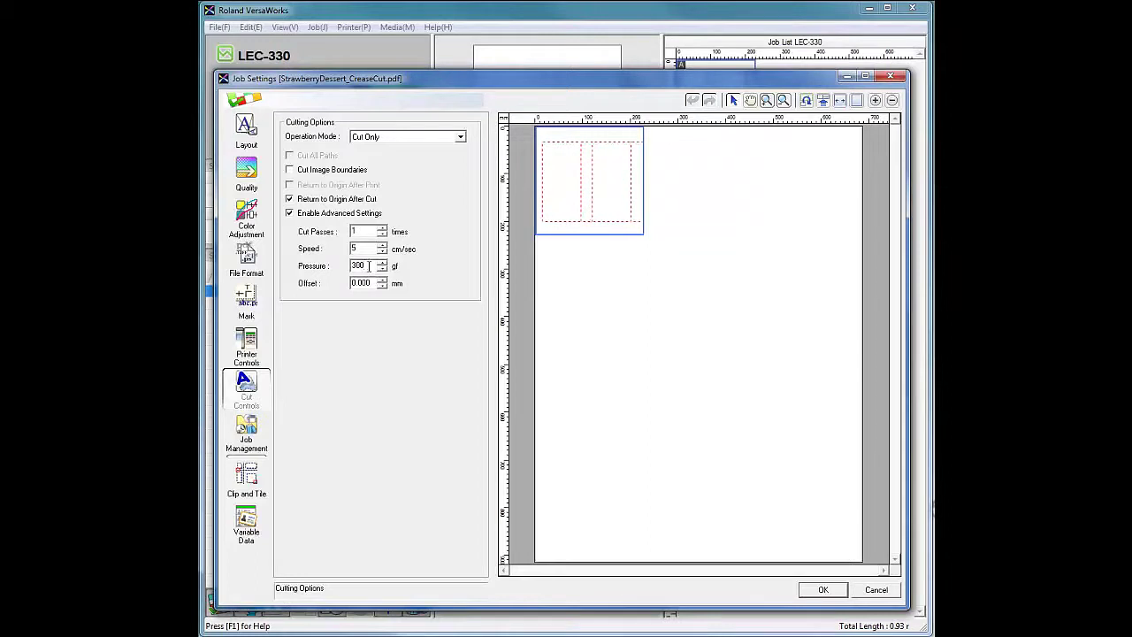
click(369, 267)
click(825, 591)
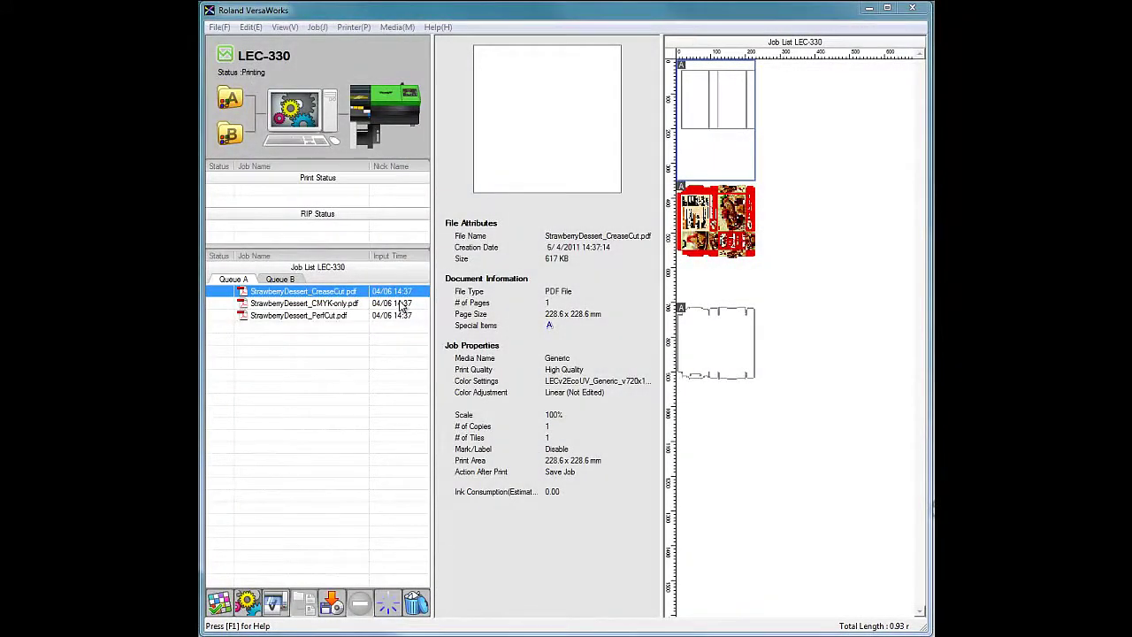
- Open the CMYK-only job's settings and refresh its media width to 686 mm from the printer
click(402, 304)
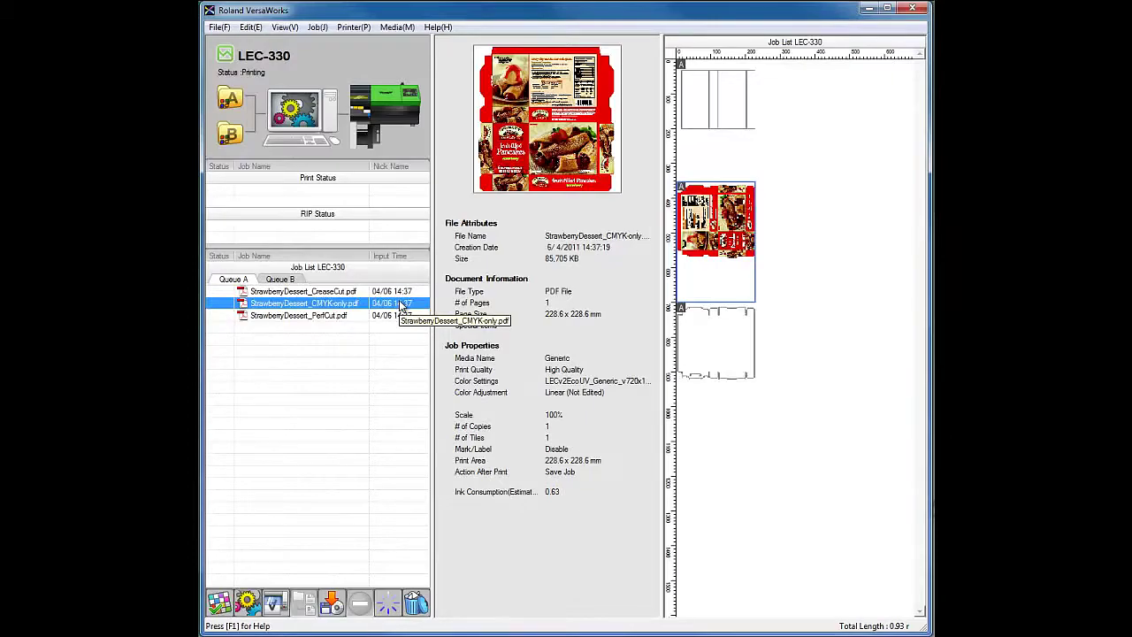
double_click(402, 304)
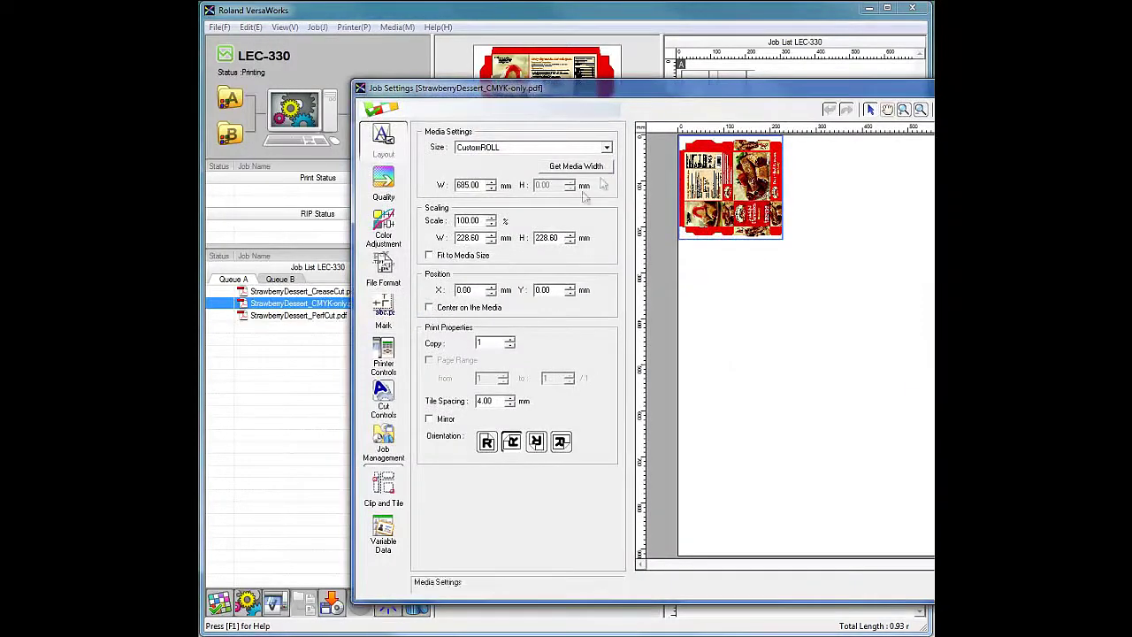
drag(735, 85, 604, 80)
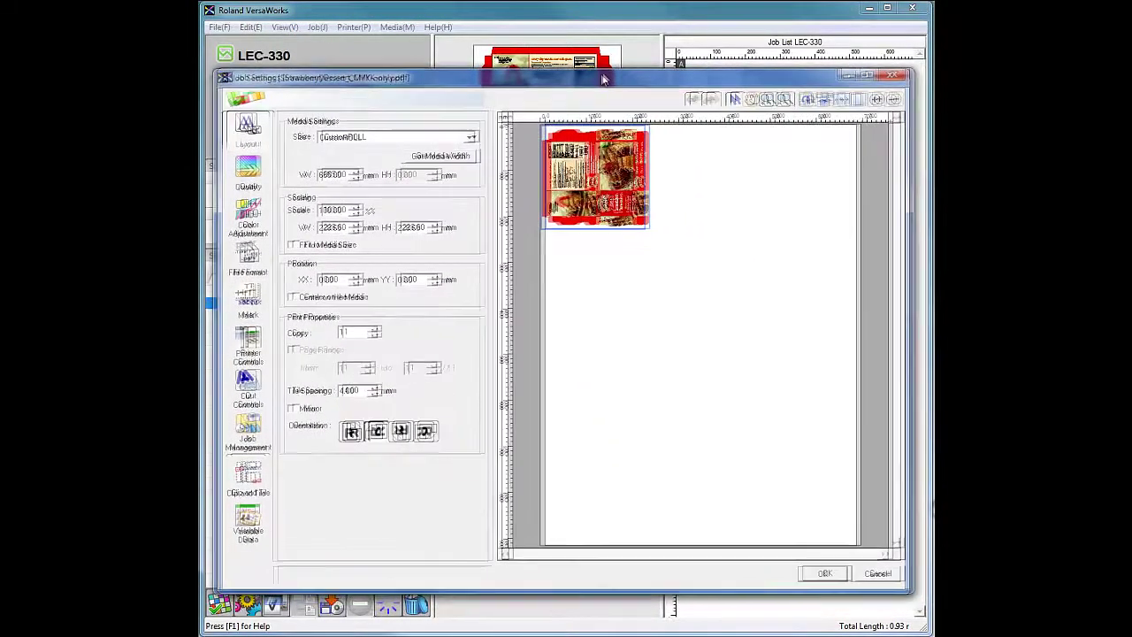
click(443, 157)
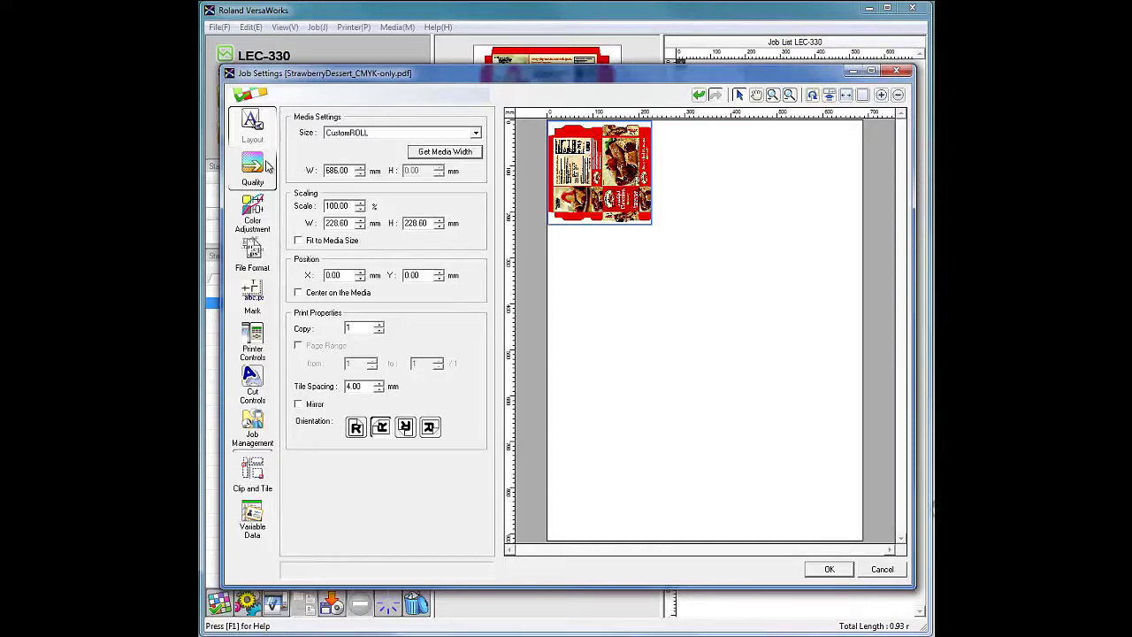
click(268, 167)
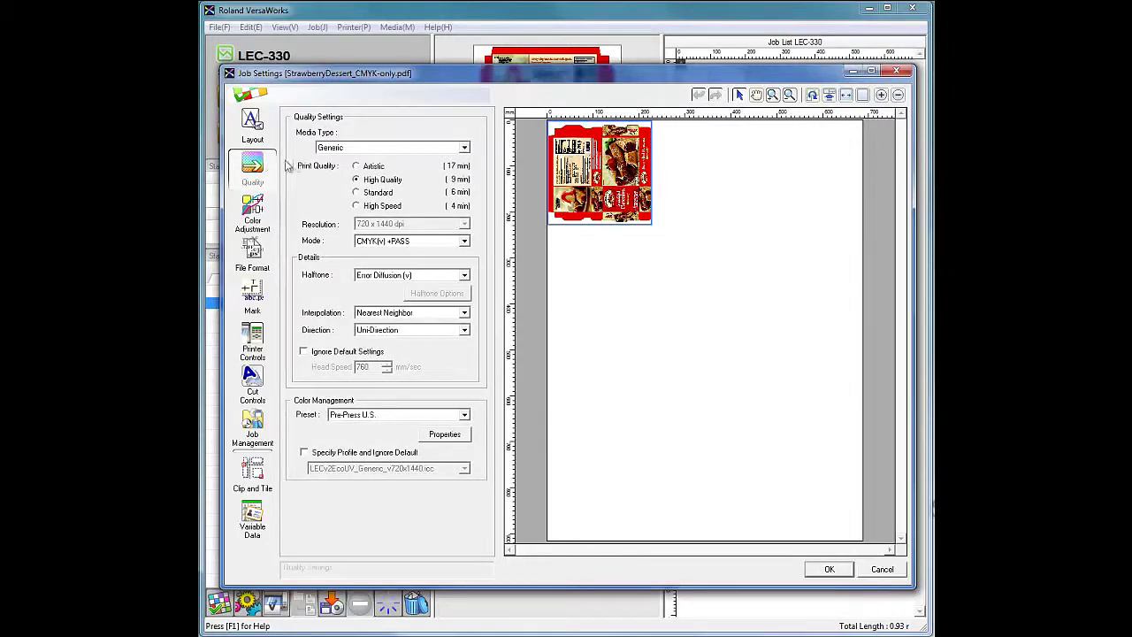
- Keep Generic media and CMYK(v)+PASS print mode for the CMYK-only job
click(361, 148)
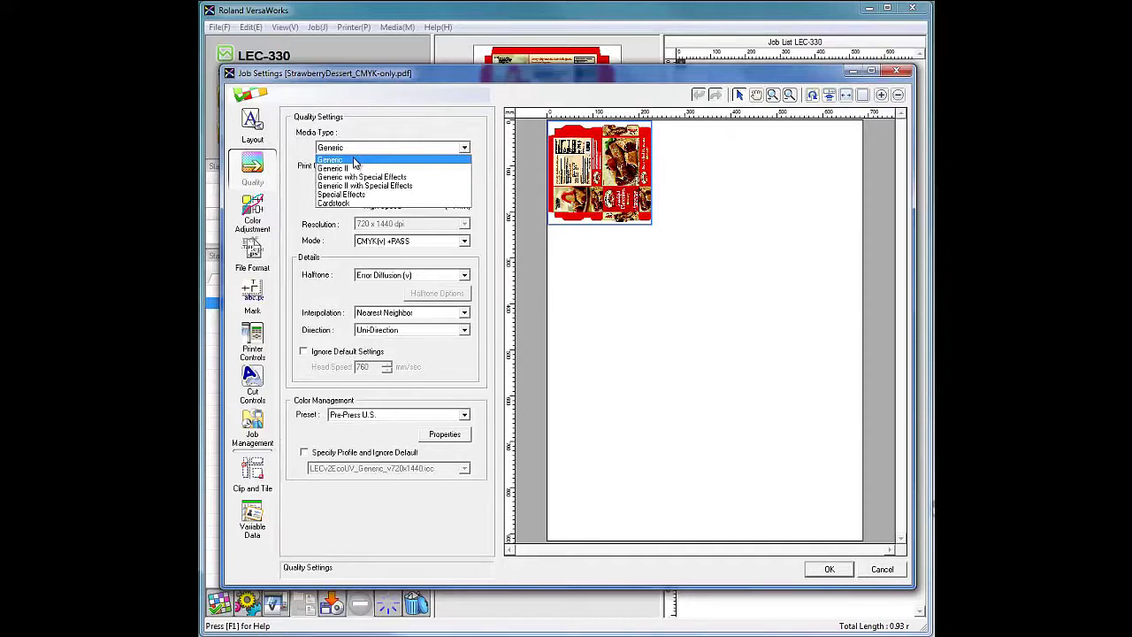
click(354, 160)
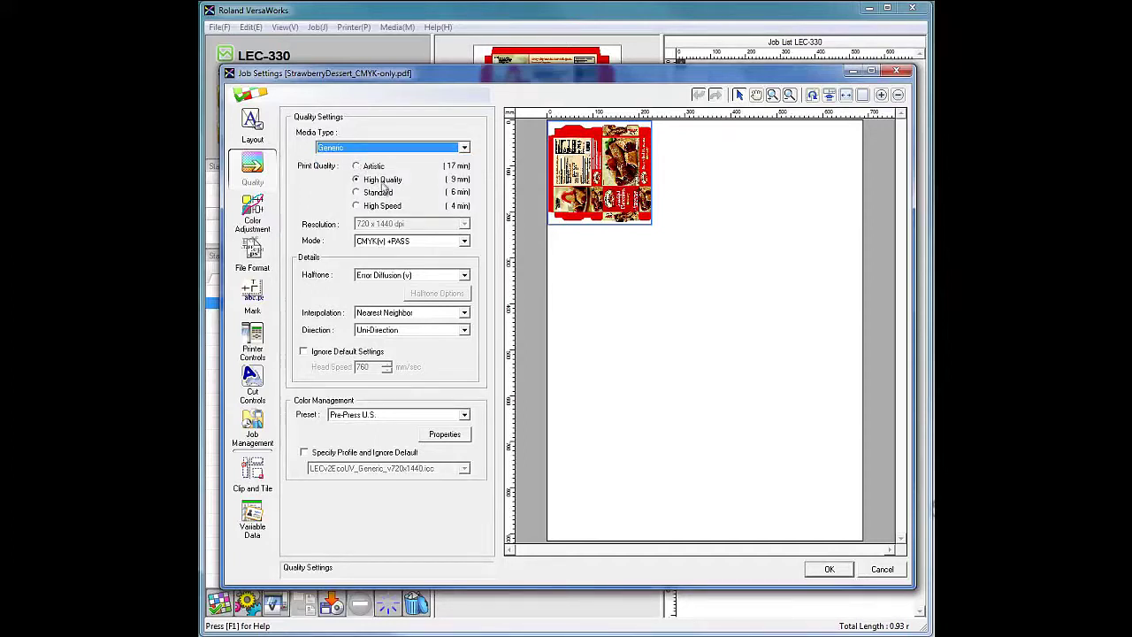
click(422, 247)
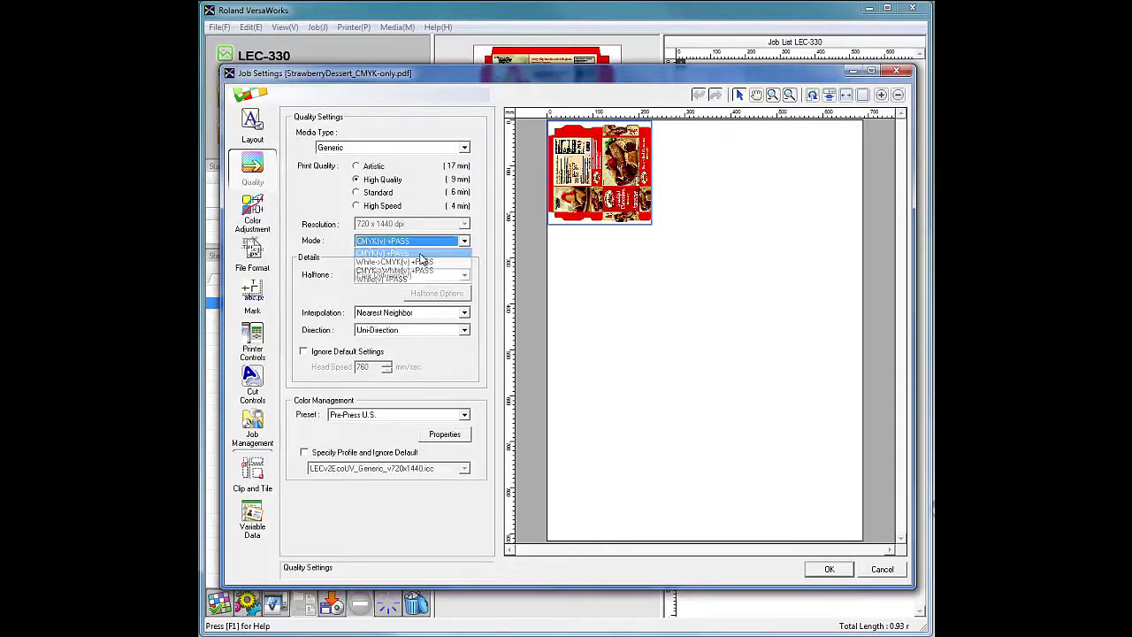
click(422, 258)
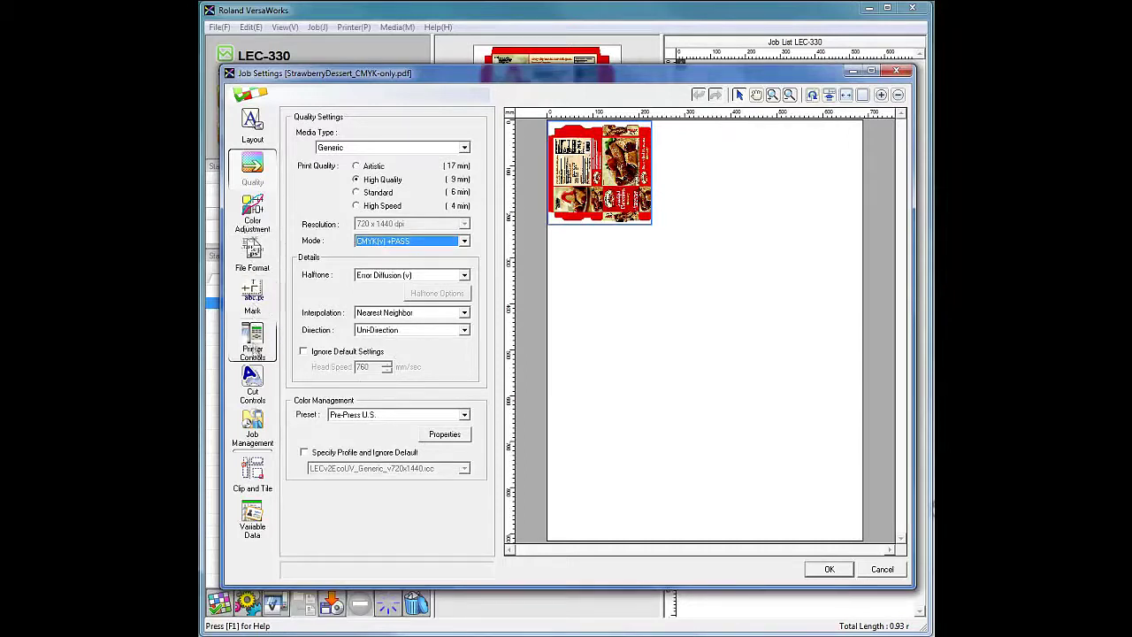
- Set the CMYK-only job to Print Only, returning to origin after printing, and save
click(254, 390)
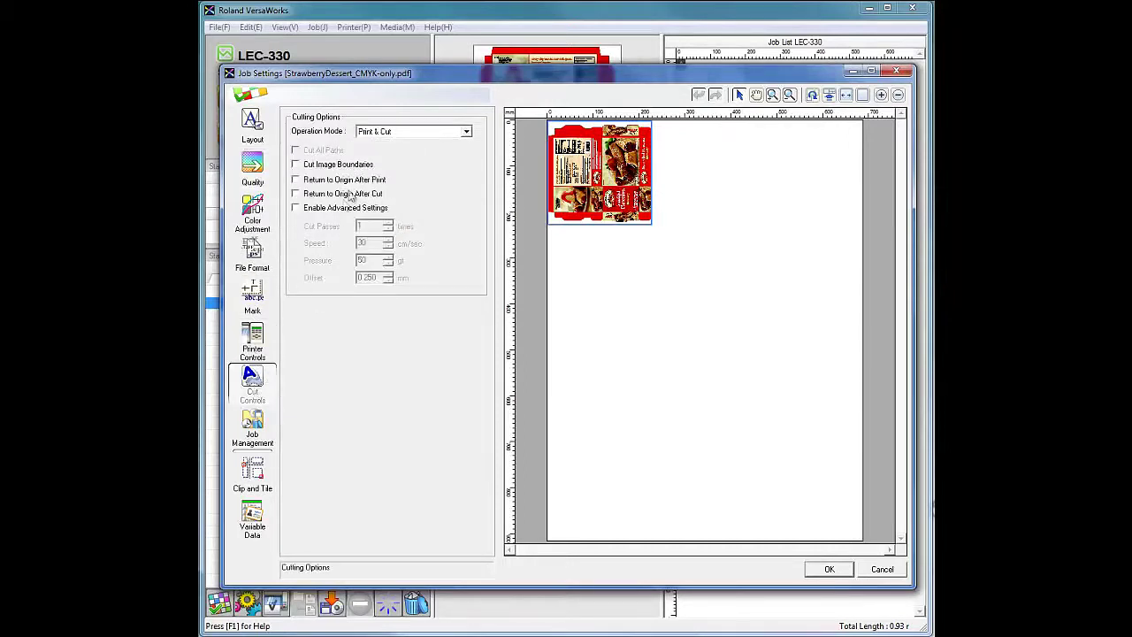
click(396, 133)
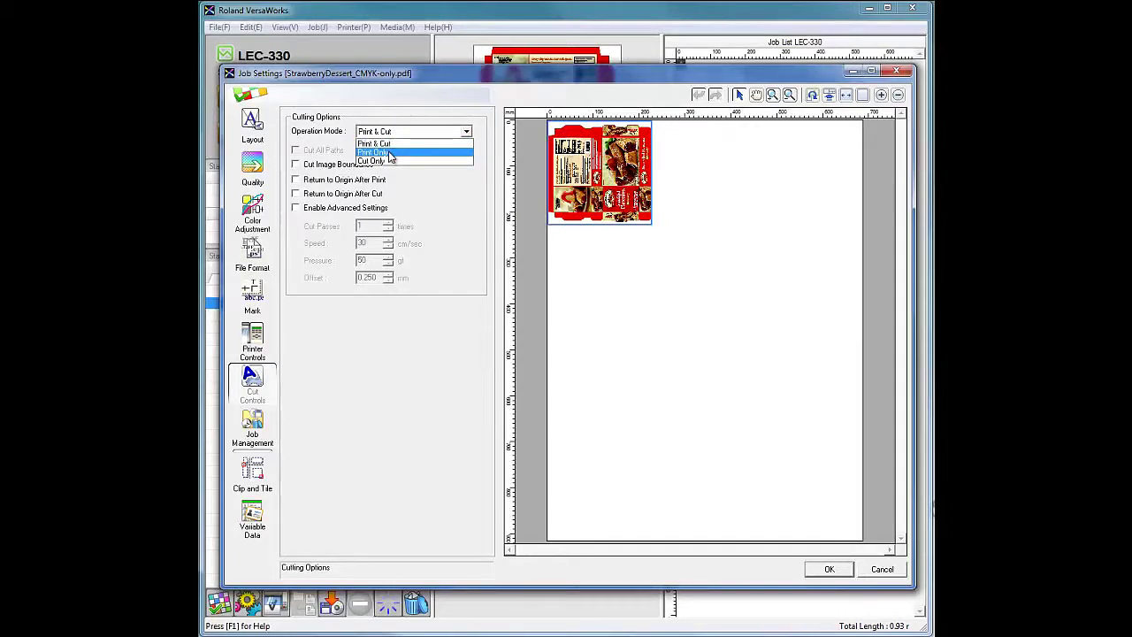
click(390, 154)
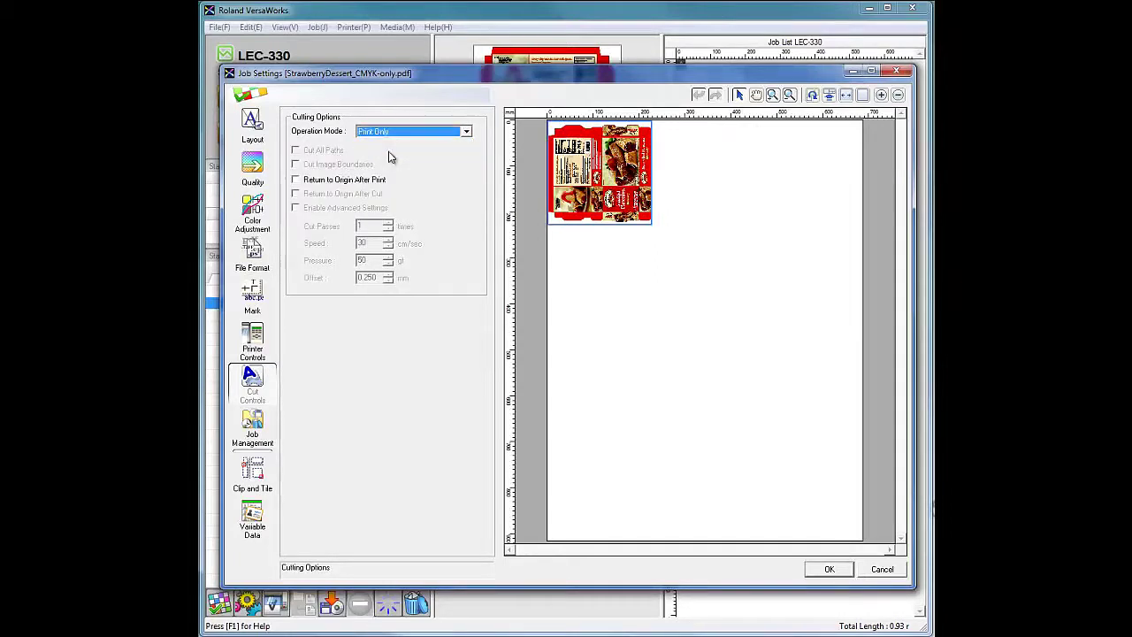
click(299, 182)
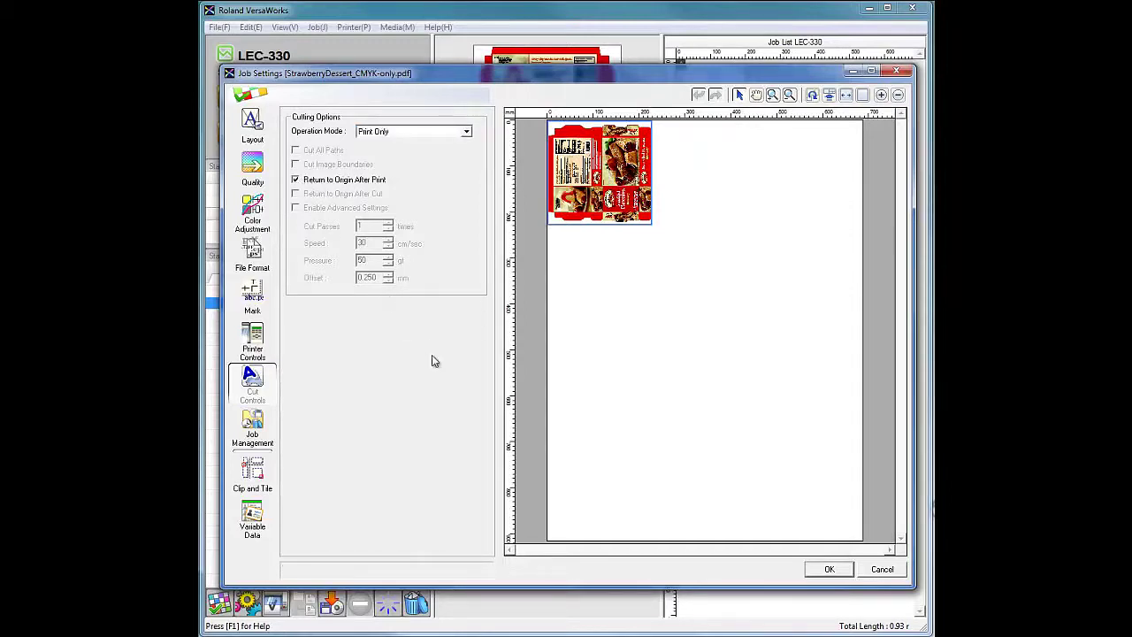
click(829, 570)
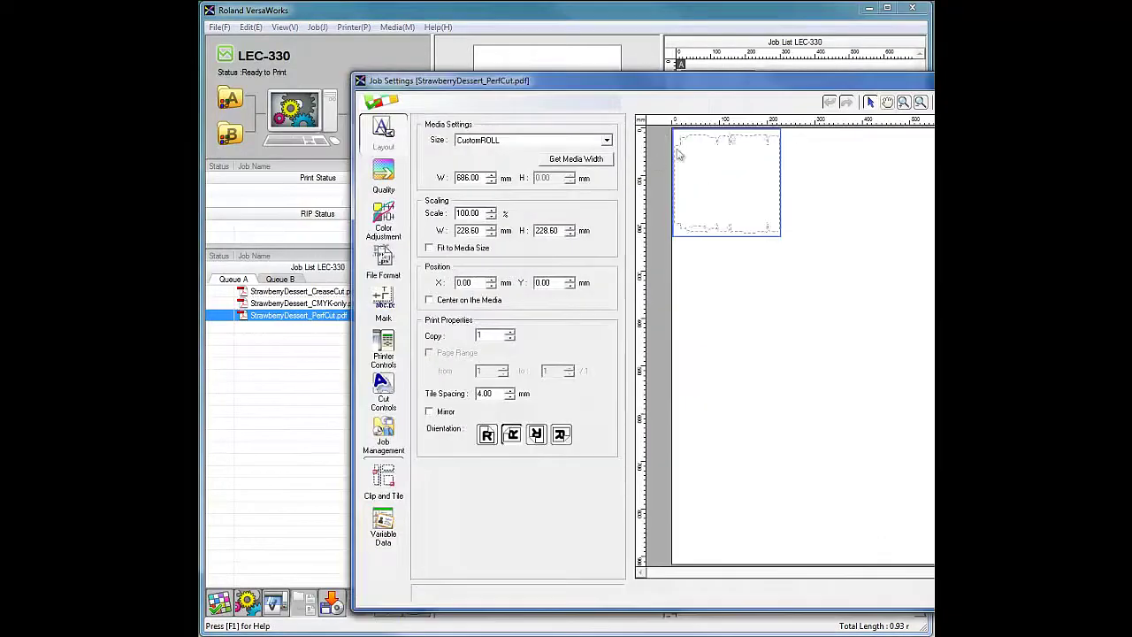
- Bring the PerfCut settings window into view and refresh its media width to 686 mm
drag(809, 76, 675, 74)
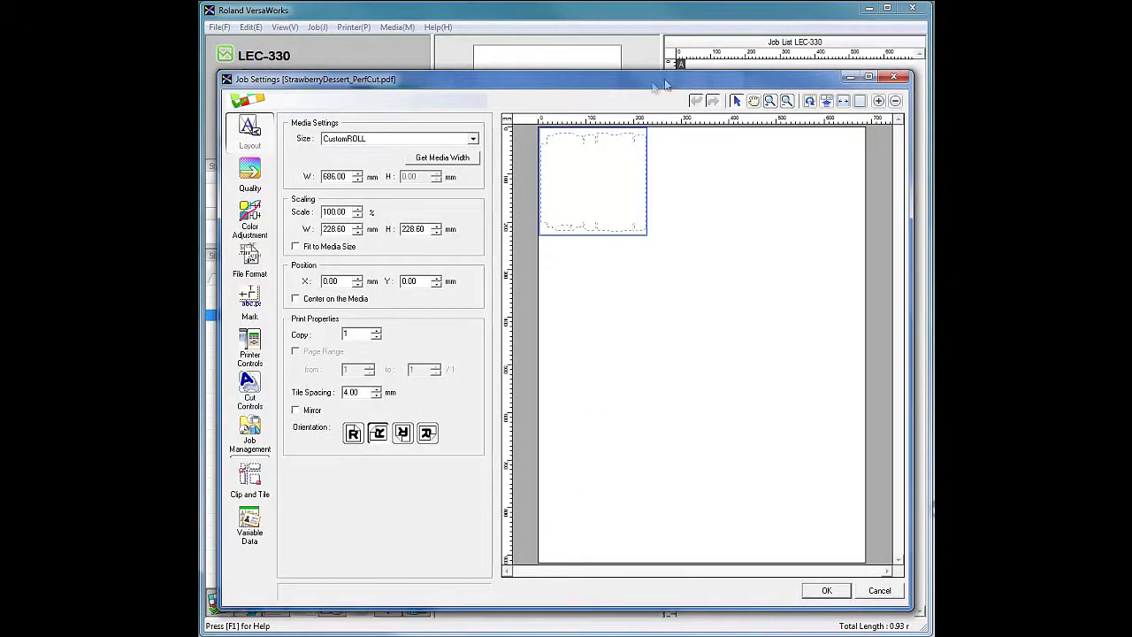
click(428, 160)
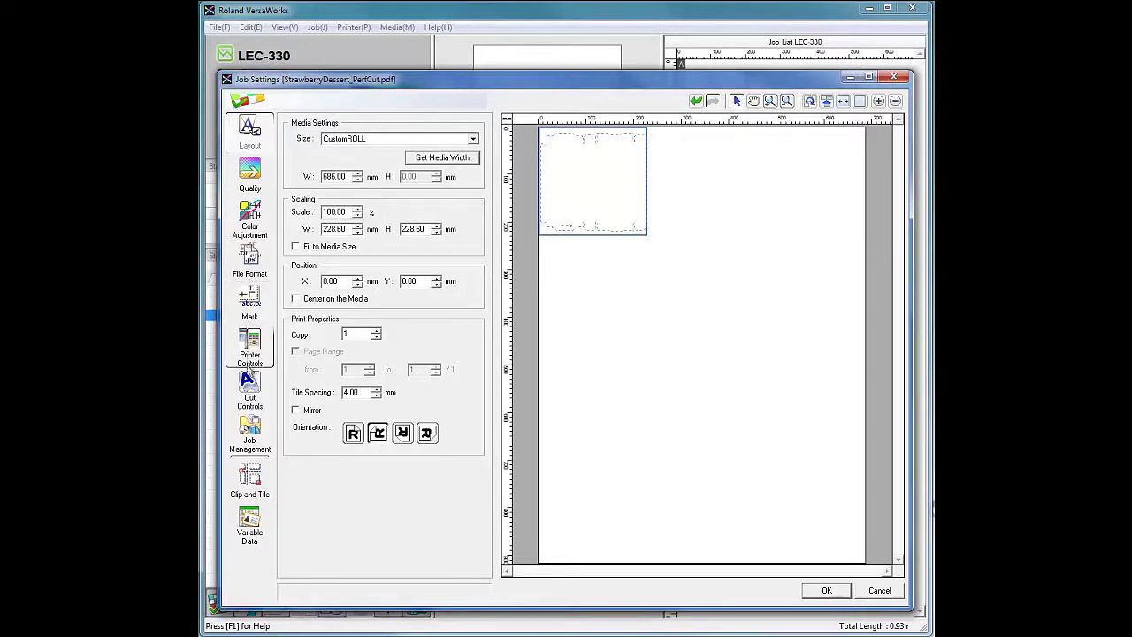
- Set the PerfCut job to Cut Only with advanced cut settings enabled
click(251, 393)
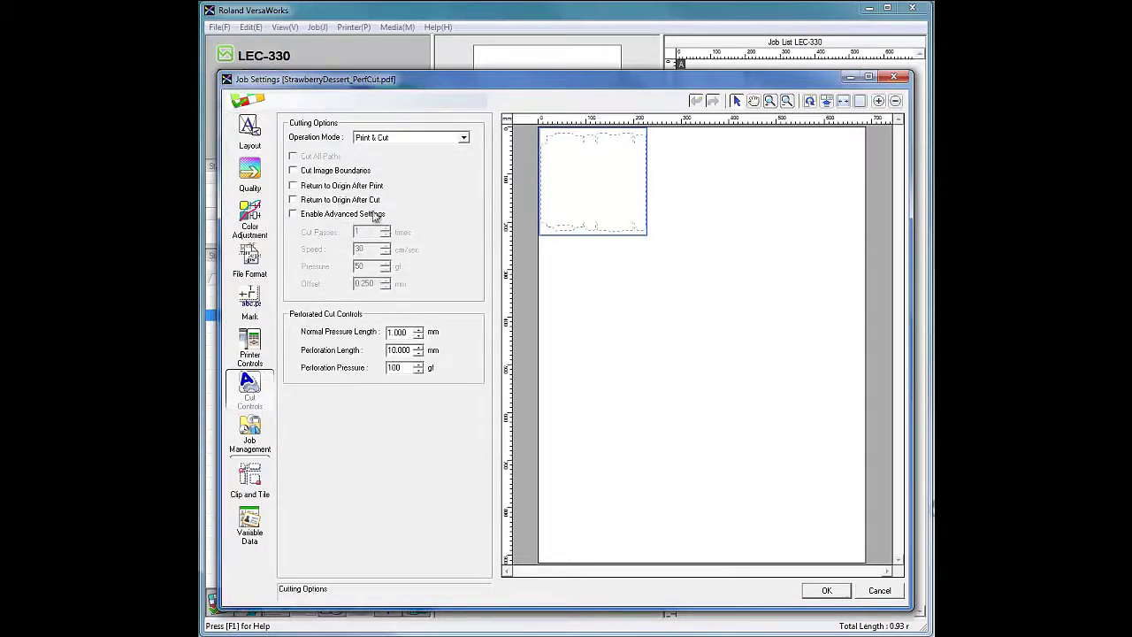
click(403, 140)
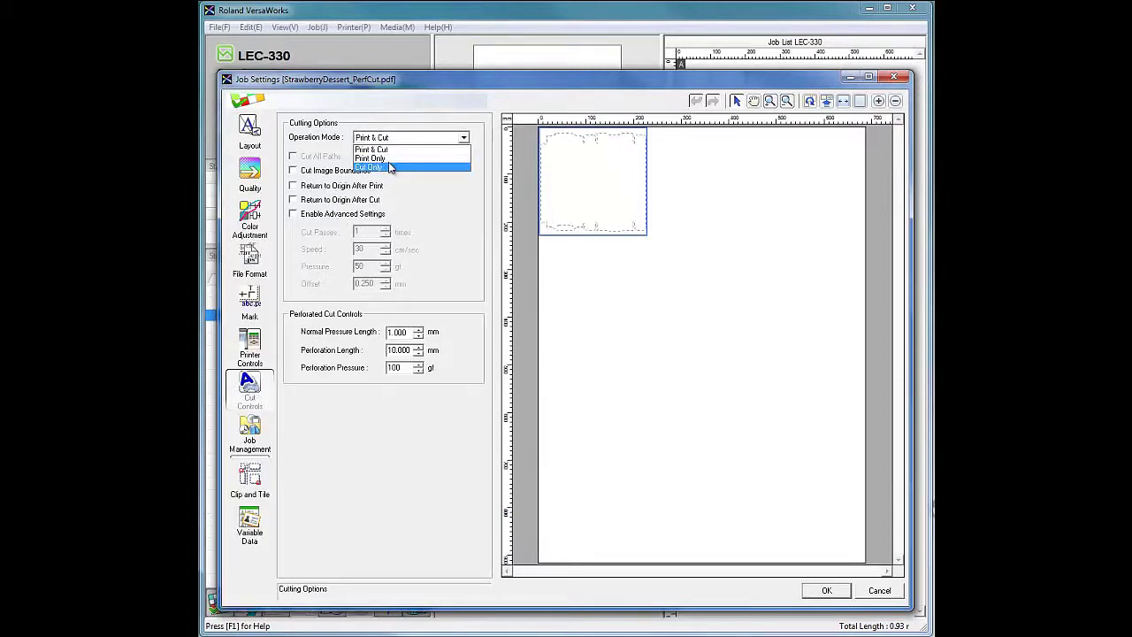
click(390, 168)
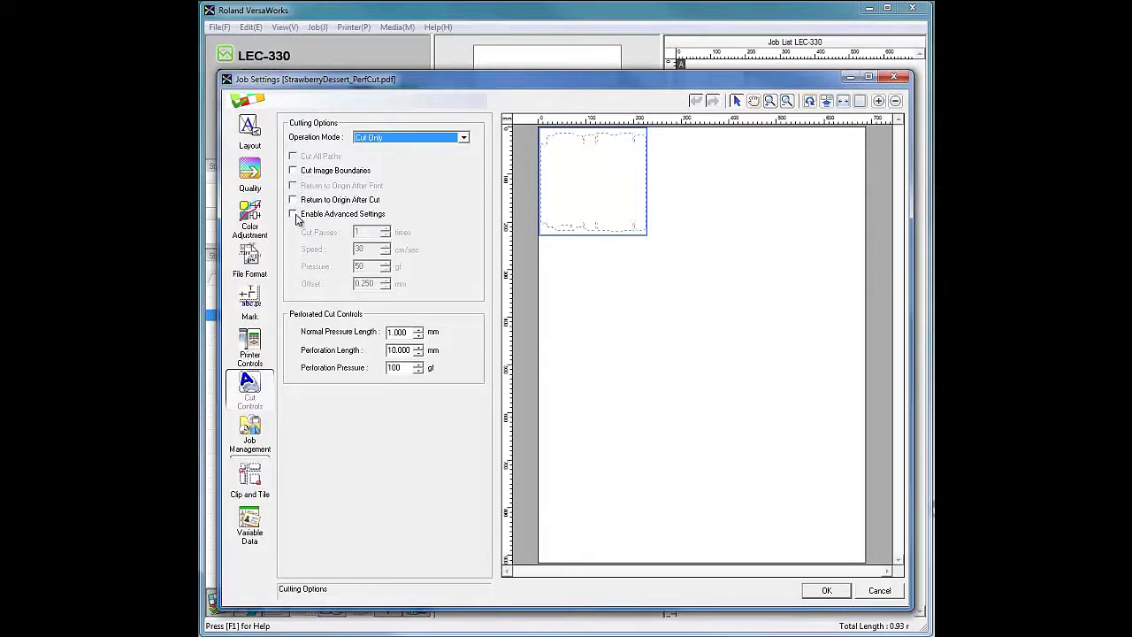
click(293, 215)
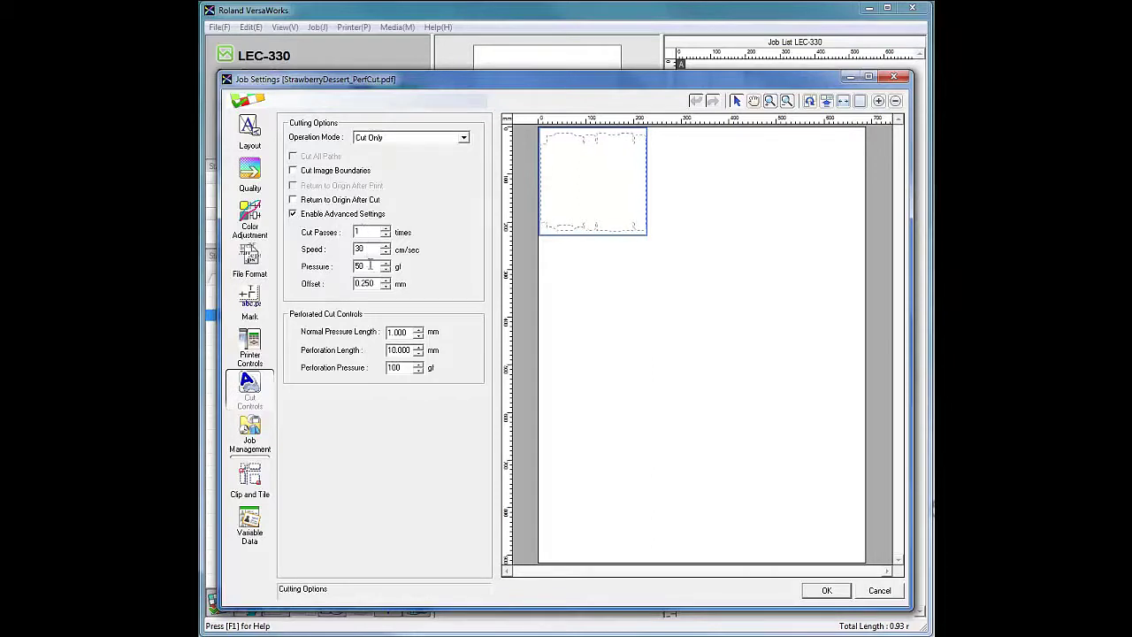
- Set speed 10 cm/sec, offset 0.500 mm and perforation pressure 250 gf, then save
double_click(352, 249)
drag(383, 283, 351, 283)
drag(410, 367, 384, 367)
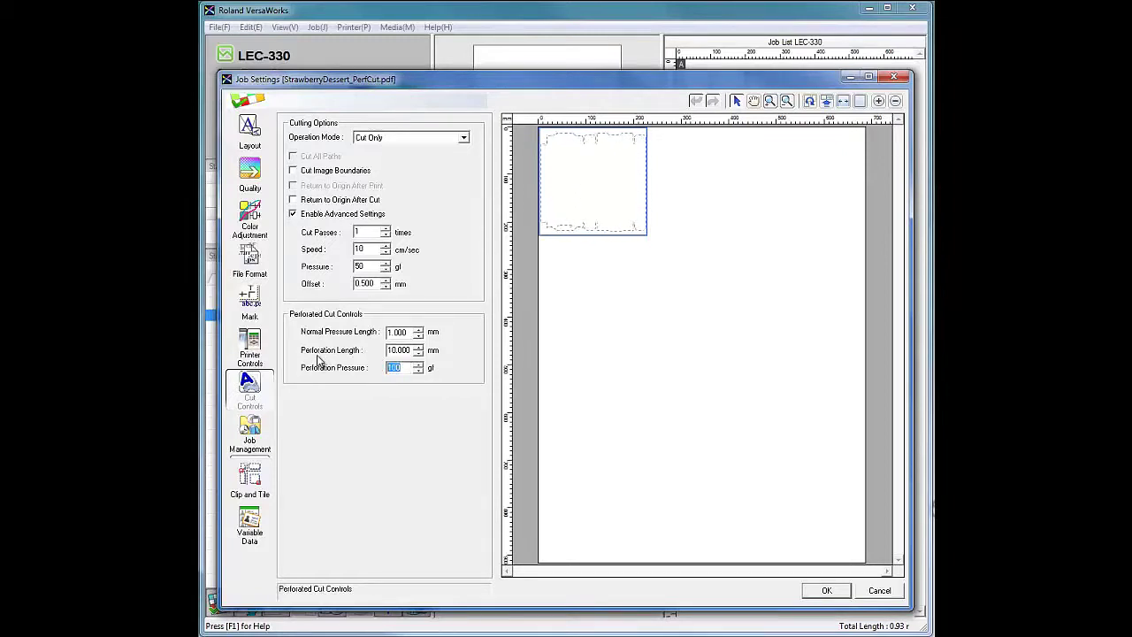
text(250)
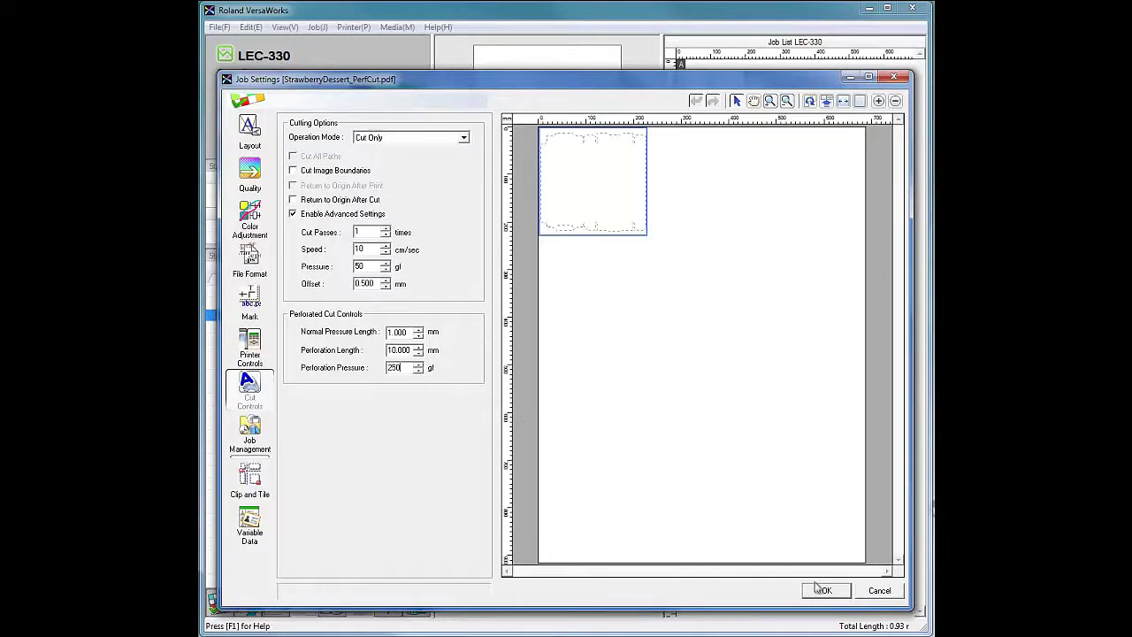
click(821, 598)
click(820, 598)
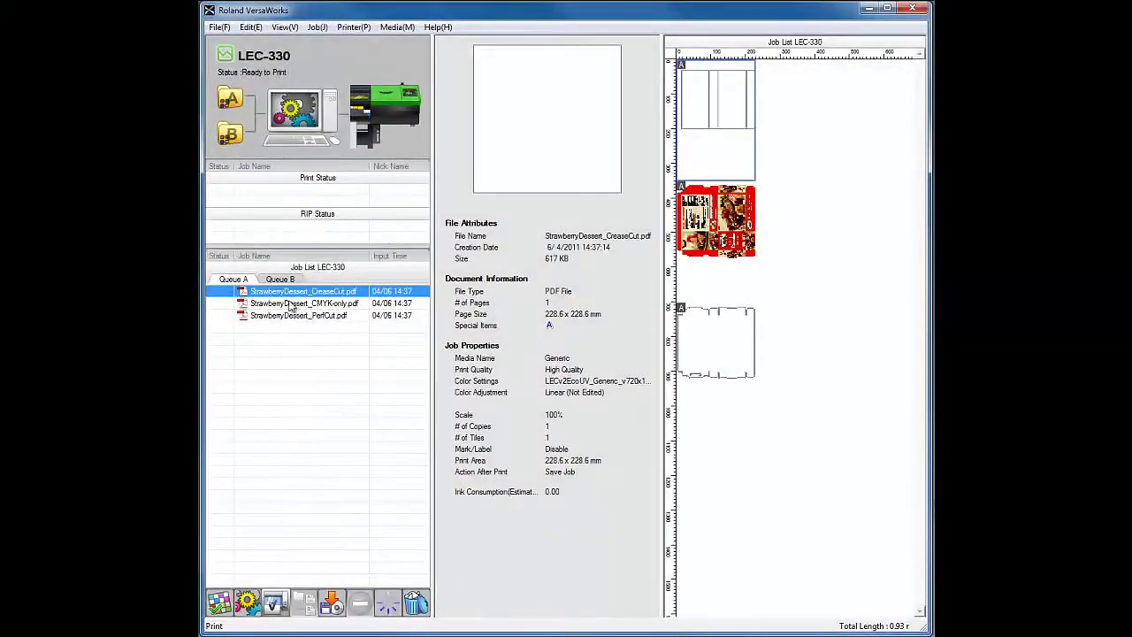
click(290, 304)
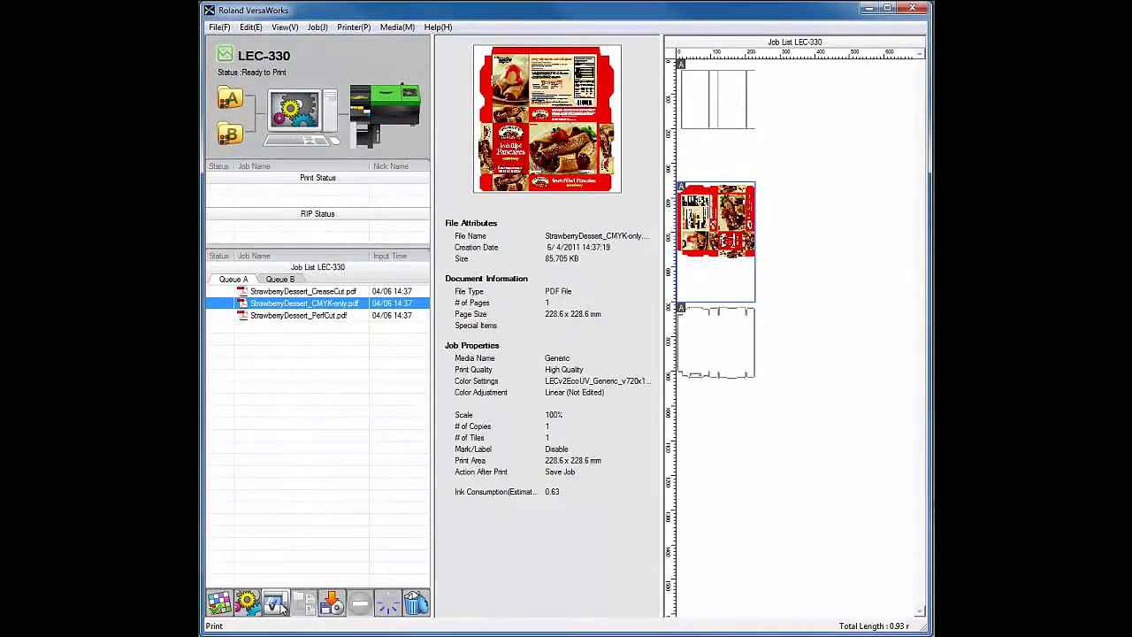